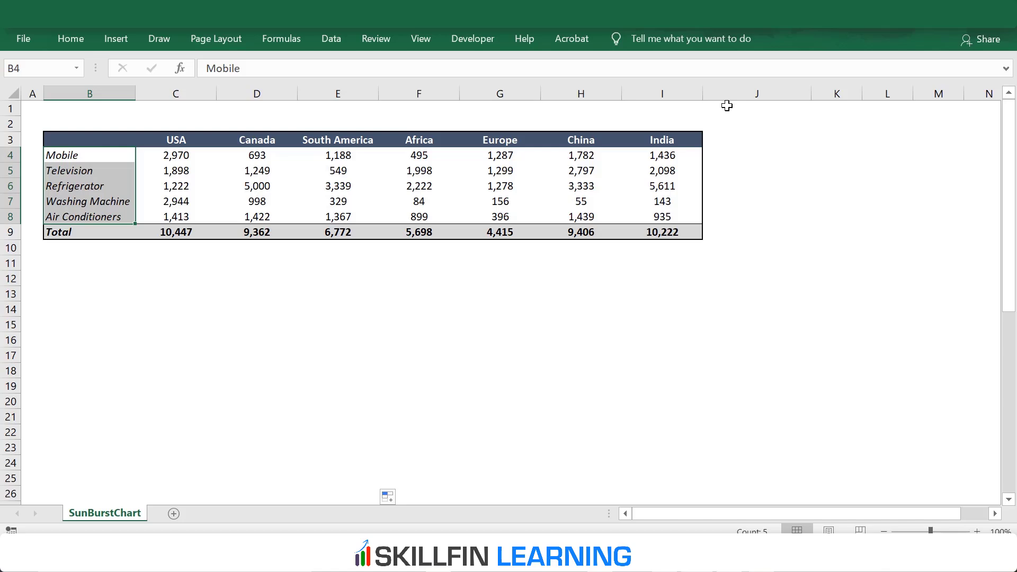
Step: Paste the USA header as values into B13:B17
left_click(236, 309)
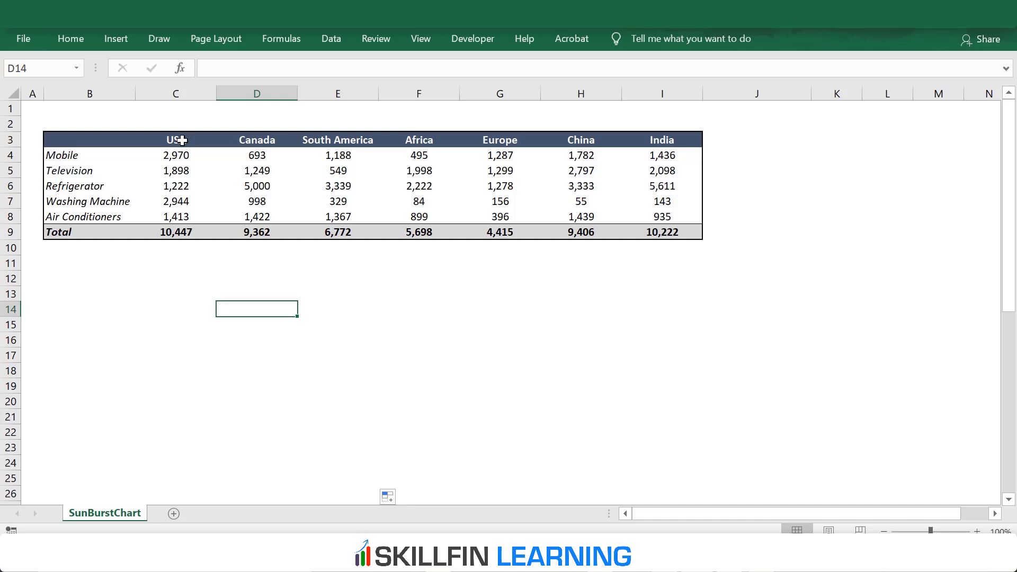
left_click(182, 139)
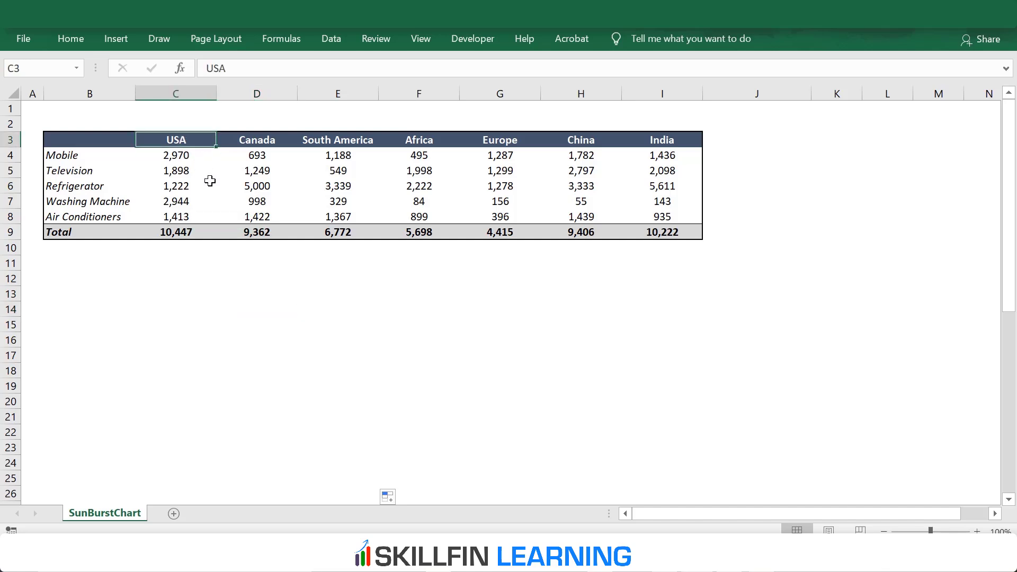
key("ctrl+c")
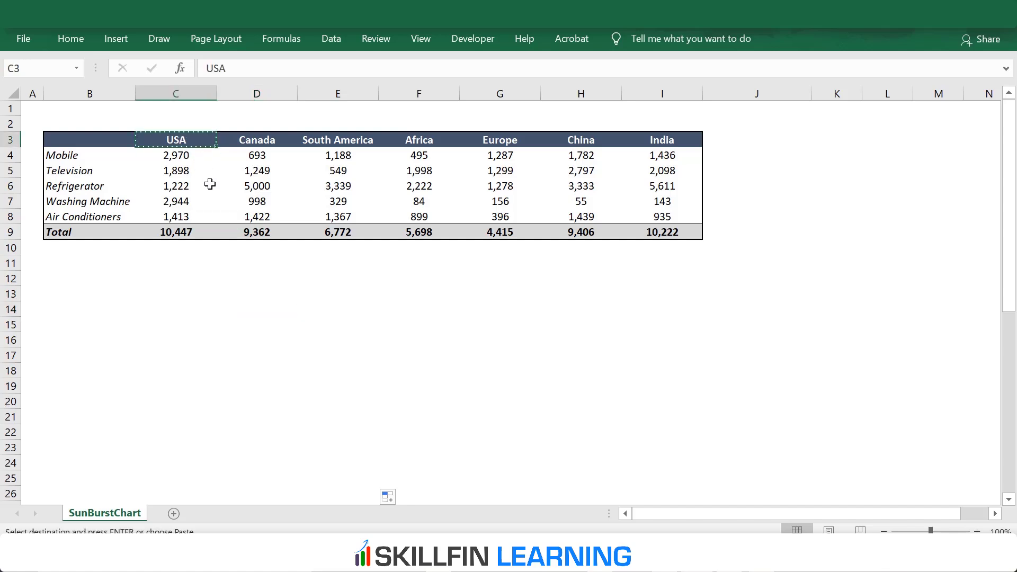
left_click(97, 286)
left_click_drag(97, 286, 101, 348)
key("alt+e")
key("s")
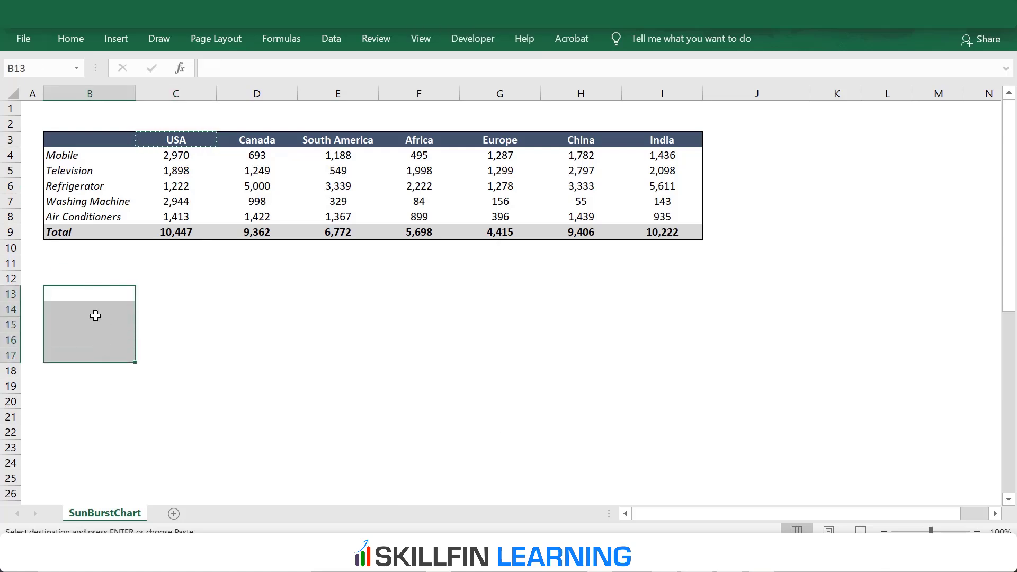
key("v")
key("Return")
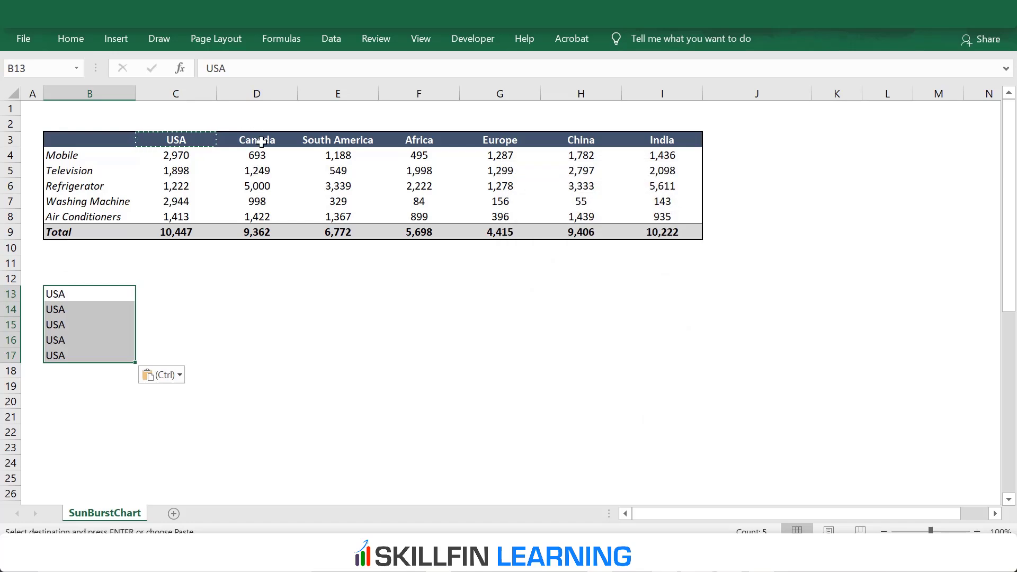
Step: Paste the Canada header as values into B18:B22
left_click(259, 141)
key("ctrl+c")
left_click_drag(64, 371, 75, 433)
key("alt+e")
key("s")
key("v")
key("Return")
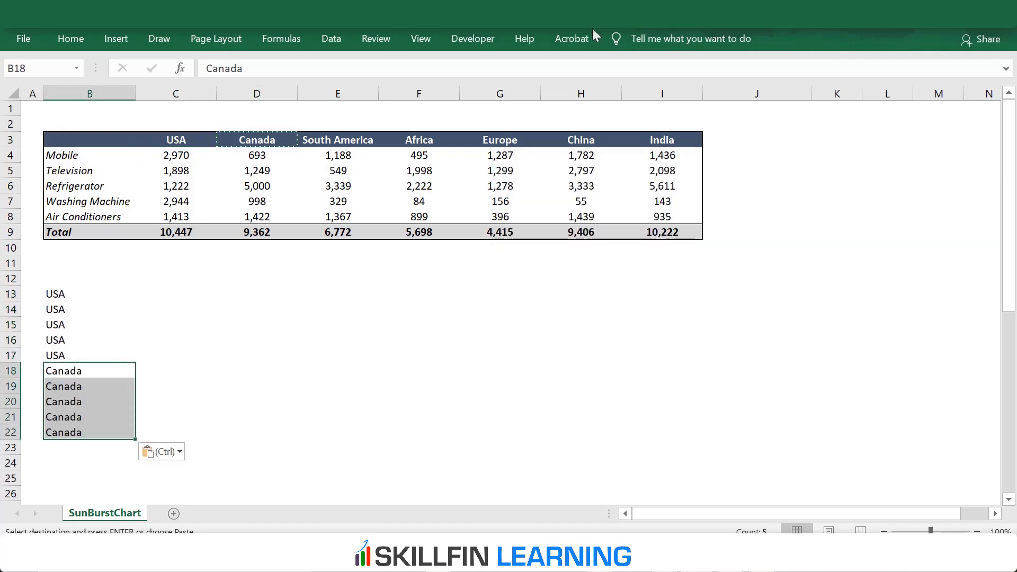
Step: Paste the South America header as values into B23:B27
left_click(334, 148)
key("ctrl+c")
scroll(177, 261, "down", 7)
scroll(177, 261, "up", 2)
left_click_drag(80, 215, 69, 262)
key("alt+e")
key("s")
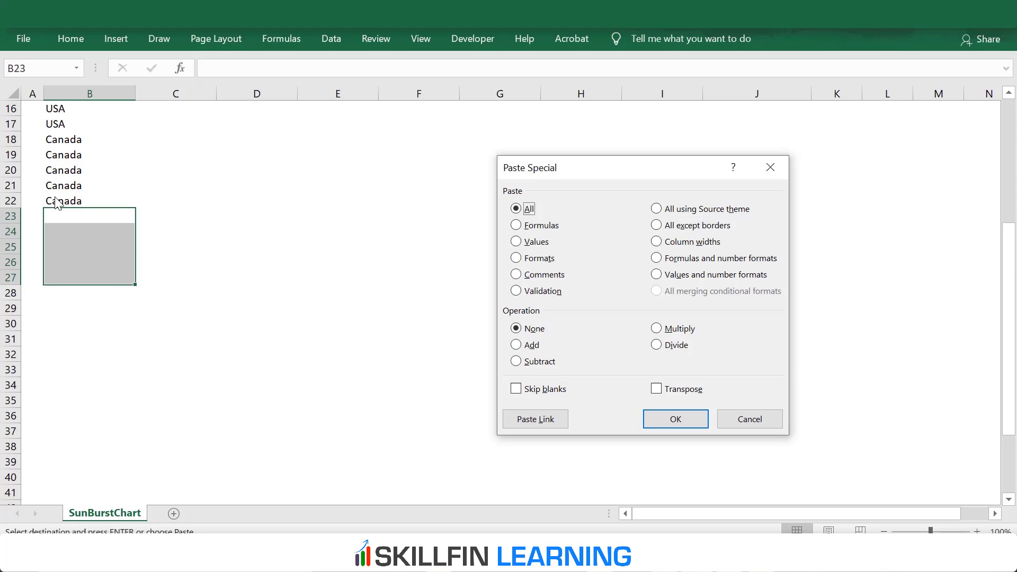
key("v")
key("Return")
Step: Paste the Africa header as values into B28:B32
scroll(394, 240, "up", 5)
left_click(419, 140)
key("ctrl+c")
scroll(363, 200, "down", 7)
left_click_drag(74, 212, 75, 273)
key("alt+e")
key("s")
key("v")
key("Return")
Step: Paste the Europe header as values into B33:B37
scroll(75, 273, "up", 7)
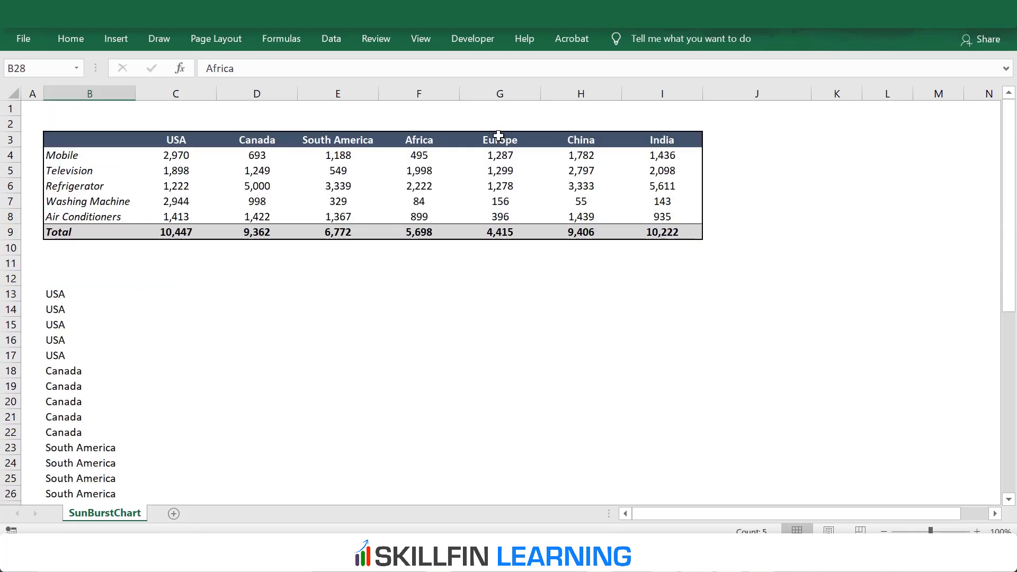
left_click(500, 140)
key("ctrl+c")
scroll(362, 243, "down", 8)
left_click_drag(74, 216, 71, 268)
key("alt+e")
key("s")
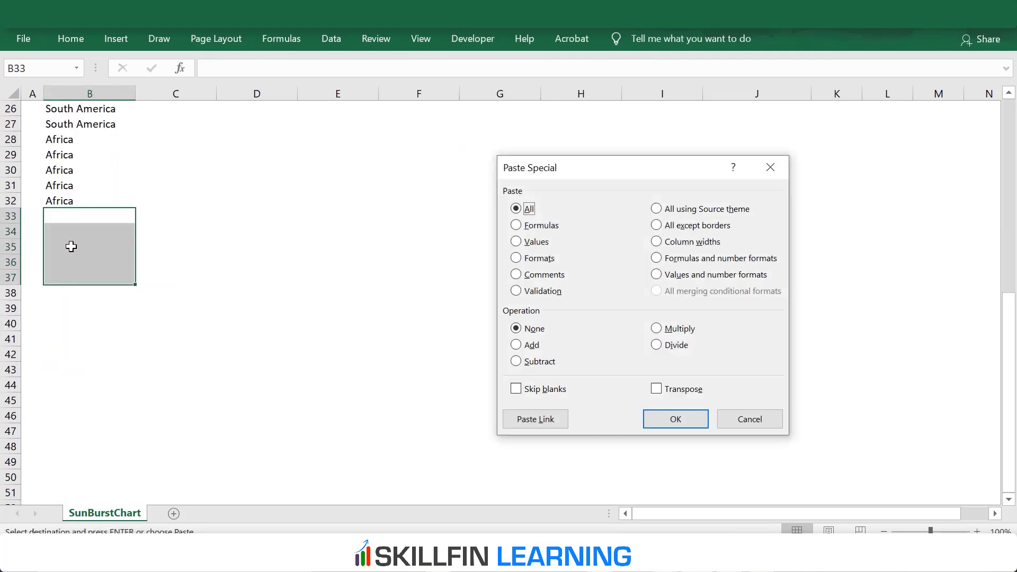
key("v")
key("Return")
Step: Paste the China header as values into B38:B42
scroll(629, 192, "up", 5)
scroll(630, 192, "up", 4)
left_click(593, 141)
key("ctrl+c")
scroll(313, 288, "down", 7)
left_click_drag(58, 371, 51, 425)
key("alt+e")
key("s")
key("v")
key("Return")
Step: Paste the India header as values into B43:B47, then copy the five product labels
scroll(815, 327, "up", 7)
left_click(667, 139)
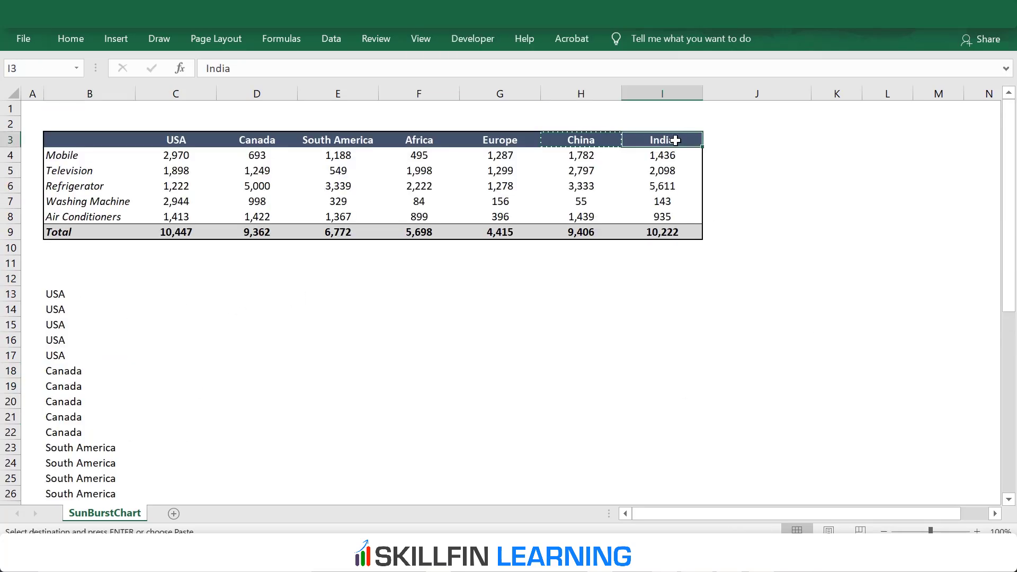
key("ctrl+c")
scroll(211, 350, "down", 10)
left_click_drag(68, 293, 64, 355)
key("alt+e")
key("s")
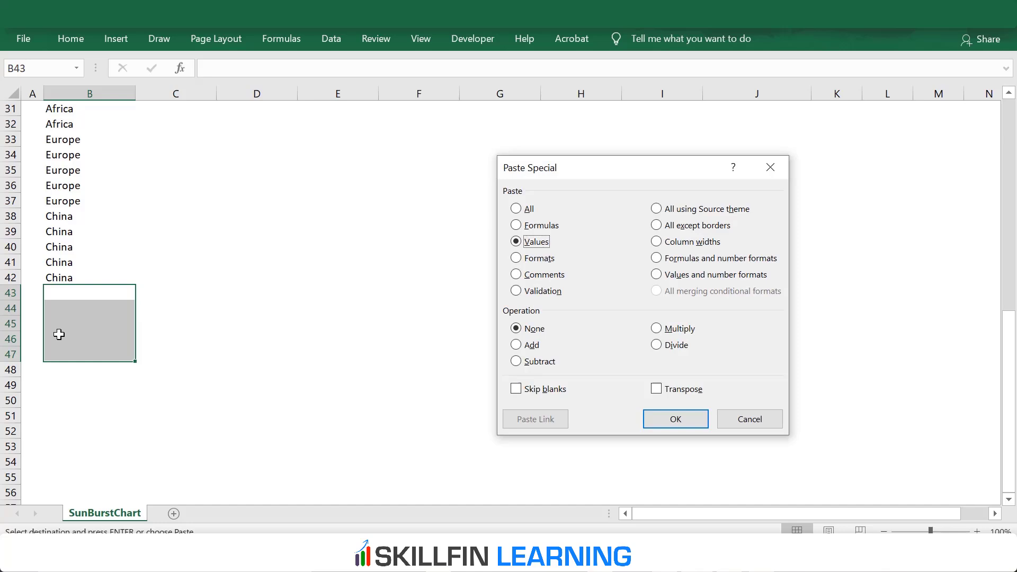
key("v")
key("Return")
scroll(343, 404, "up", 5)
scroll(342, 404, "up", 5)
left_click_drag(64, 156, 117, 217)
key("ctrl+c")
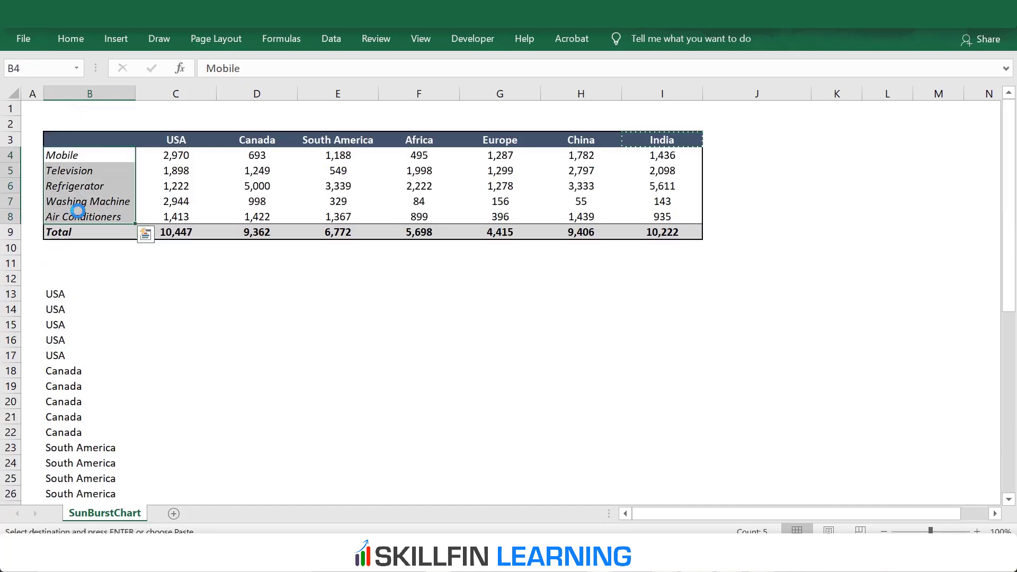
Step: Paste the five product labels into C13, C18, C23 and C28
left_click(101, 294)
left_click(148, 293)
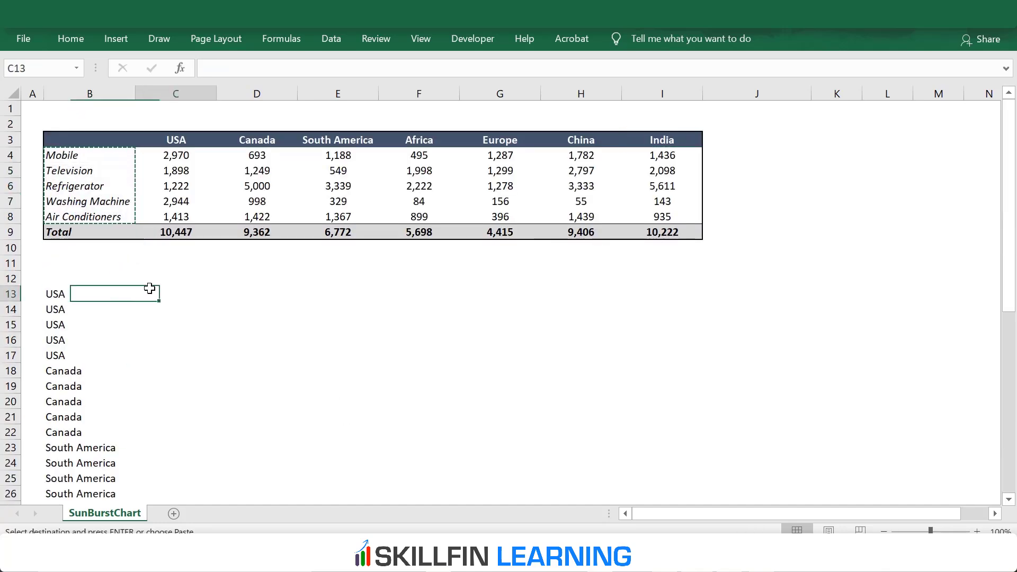
key("ctrl+v")
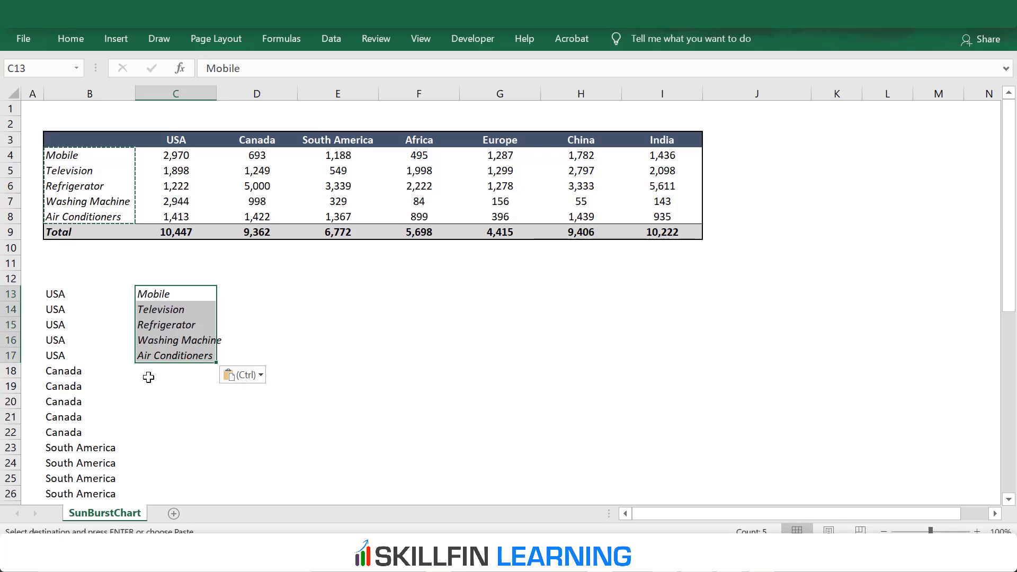
left_click(150, 374)
key("ctrl+v")
scroll(148, 344, "down", 3)
left_click(151, 293)
key("ctrl+v")
scroll(159, 299, "down", 2)
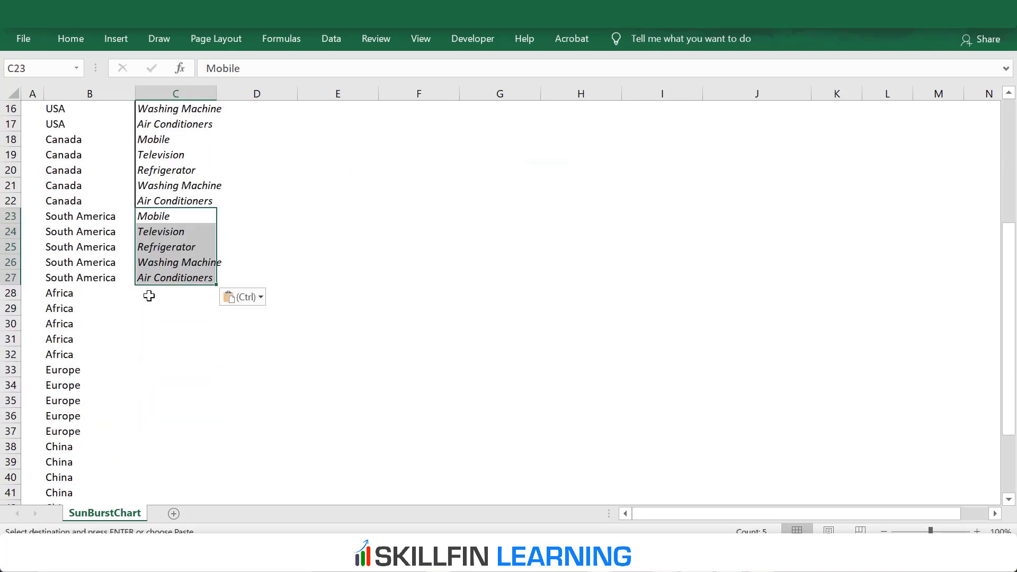
left_click(149, 294)
key("ctrl+v")
Step: Paste the product labels into C33, C38 and C43 to finish the product column
left_click(151, 370)
key("ctrl+v")
scroll(151, 318, "down", 3)
left_click(152, 294)
key("ctrl+v")
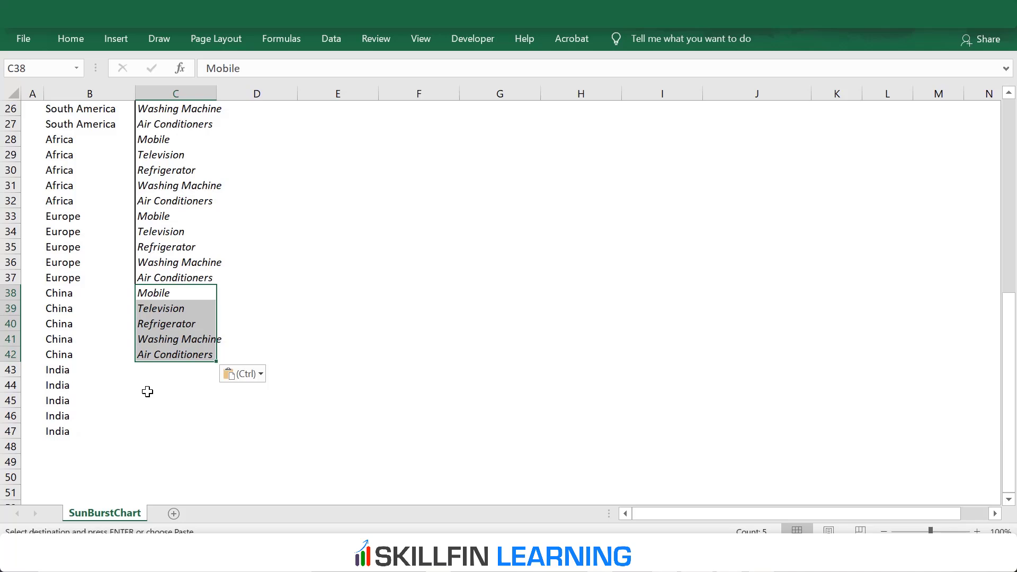
left_click(165, 368)
key("ctrl+v")
Step: Copy the USA, Canada and South America revenues into D13, D18 and D23
scroll(164, 365, "up", 8)
left_click_drag(176, 155, 186, 216)
key("ctrl+c")
left_click(279, 292)
key("ctrl+v")
left_click_drag(257, 155, 257, 216)
key("ctrl+c")
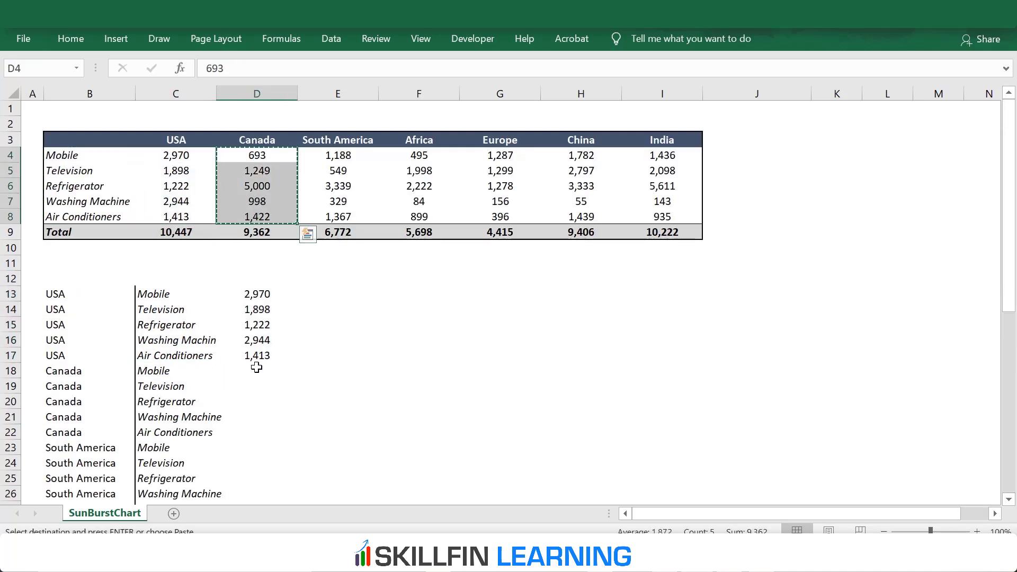
left_click(256, 370)
key("ctrl+v")
left_click_drag(331, 157, 338, 217)
key("ctrl+c")
left_click(257, 448)
key("ctrl+v")
Step: Copy the Africa and Europe revenues into D28 and D33
left_click_drag(419, 155, 418, 216)
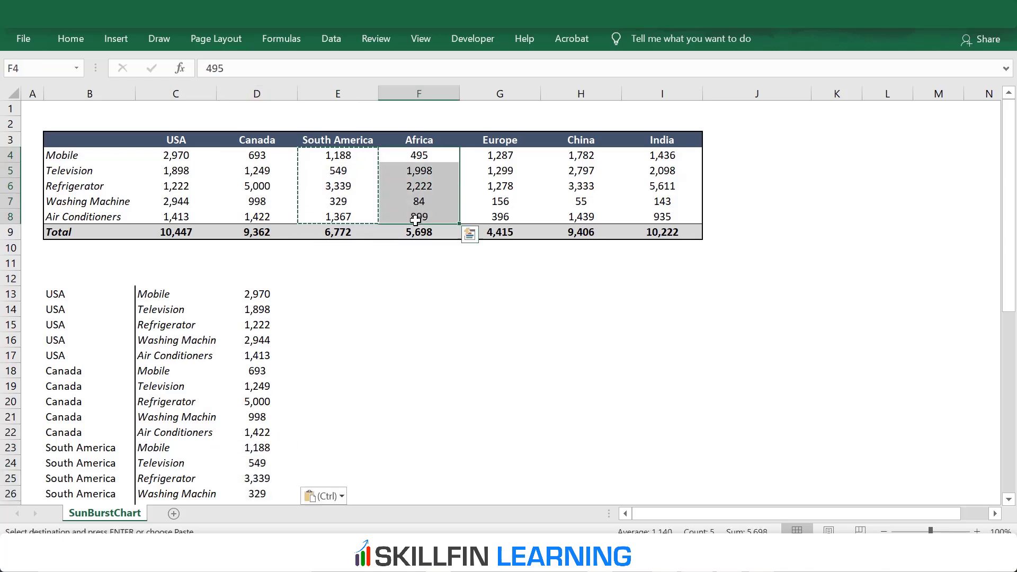
key("ctrl+c")
scroll(258, 317, "down", 5)
left_click(258, 287)
key("ctrl+v")
scroll(344, 238, "up", 5)
left_click_drag(500, 155, 500, 216)
scroll(220, 324, "down", 5)
left_click(257, 369)
key("ctrl+v")
Step: Copy the China and India revenues into D38 and D43
scroll(529, 152, "up", 5)
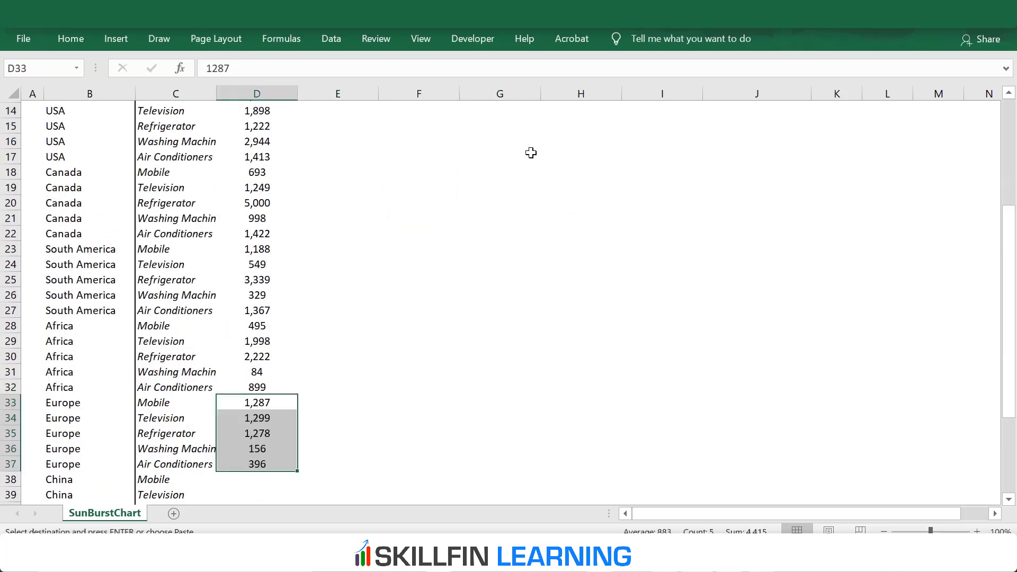
left_click_drag(581, 156, 581, 216)
key("ctrl+c")
scroll(291, 320, "down", 7)
left_click(257, 369)
key("ctrl+v")
scroll(565, 272, "up", 7)
left_click_drag(662, 155, 662, 217)
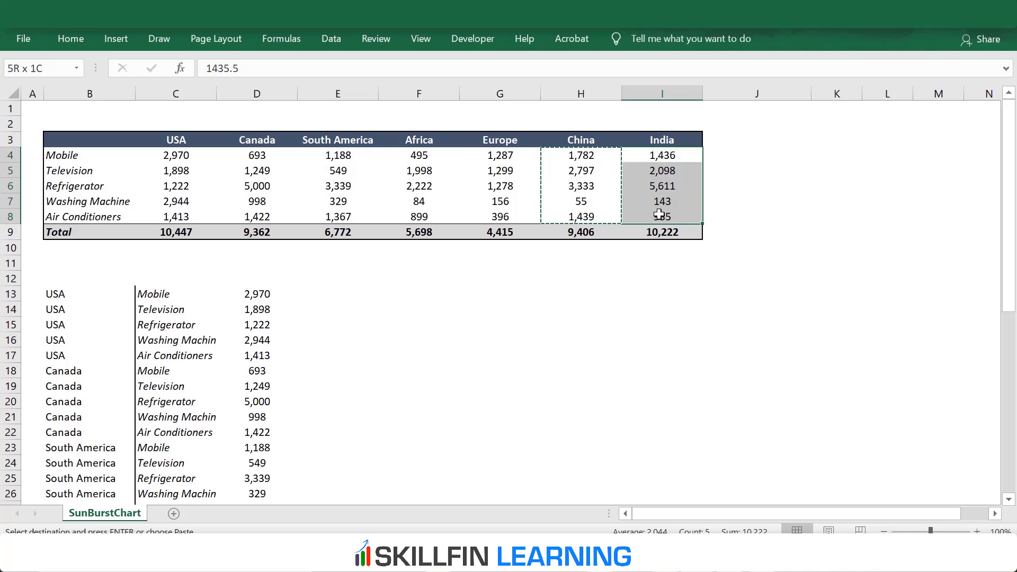
scroll(254, 289, "down", 10)
left_click(255, 289)
key("ctrl+v")
scroll(238, 239, "up", 10)
Step: Add the headings Countries, Products and Revenues in B12:D12
left_click(132, 278)
type("Countries")
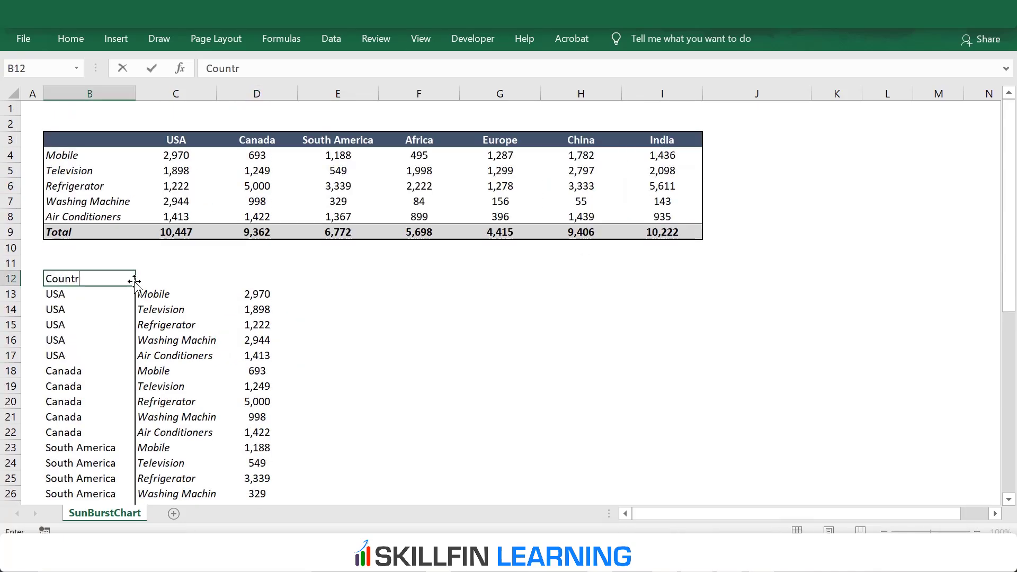
key("Tab")
type("Products")
key("Return")
key("Up")
key("Right")
type("Revenues")
Step: Put a thick outside border around the list B12:D47
left_click_drag(134, 280, 224, 288)
scroll(224, 289, "down", 8)
left_click(257, 431, "shift")
left_click(116, 38)
left_click(70, 39)
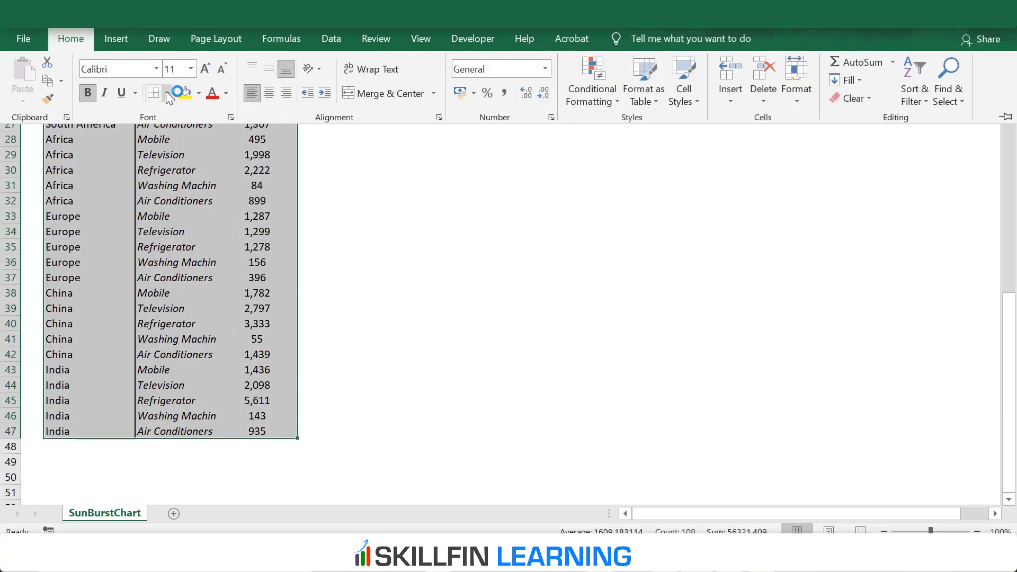
left_click(166, 92)
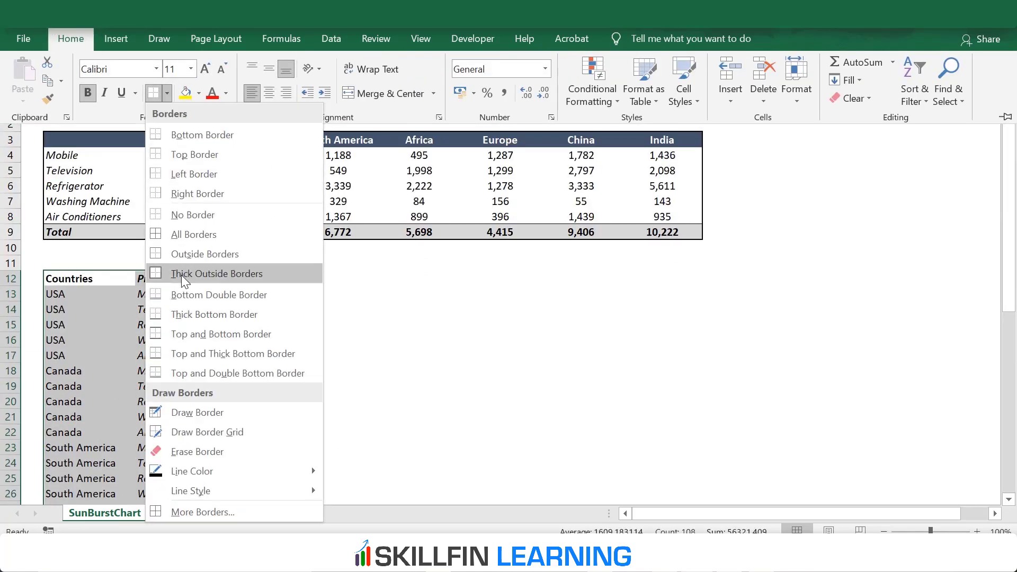
left_click(181, 274)
key("ctrl+F1")
left_click(424, 275)
scroll(427, 273, "down", 3)
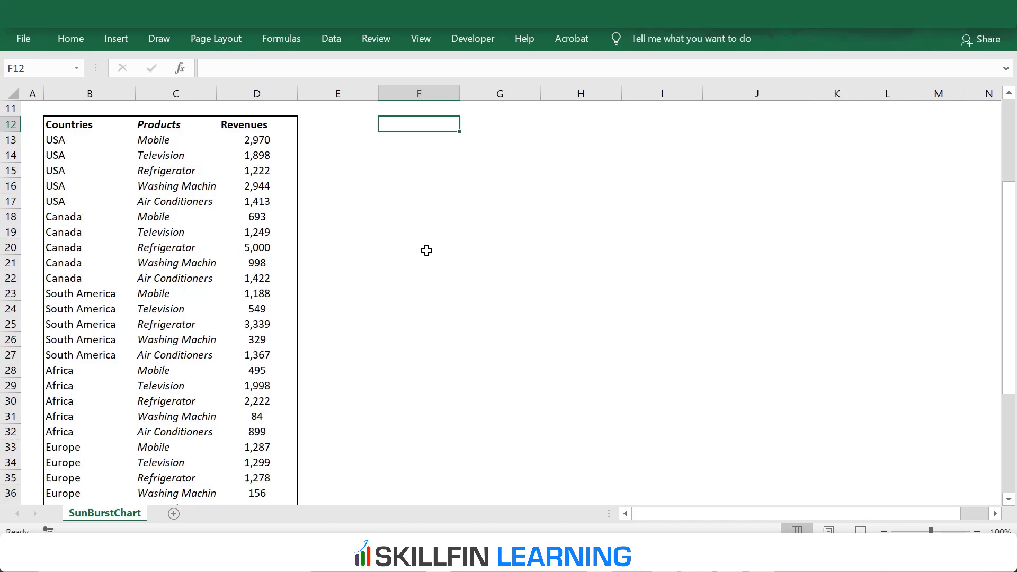
Step: Insert a Sunburst chart from the Countries, Products and Revenues list starting at B13
scroll(427, 251, "up", 2)
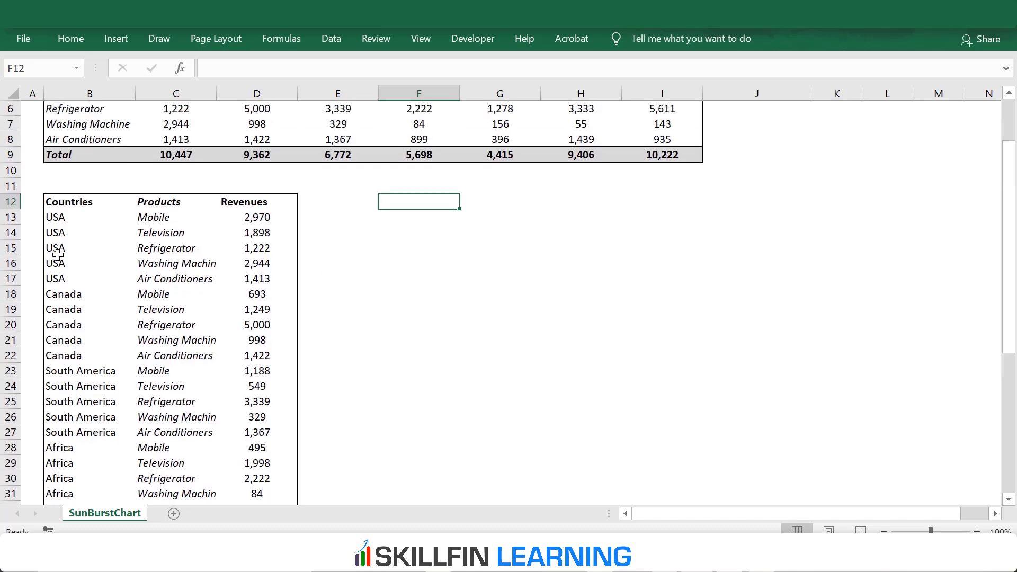
left_click(58, 217)
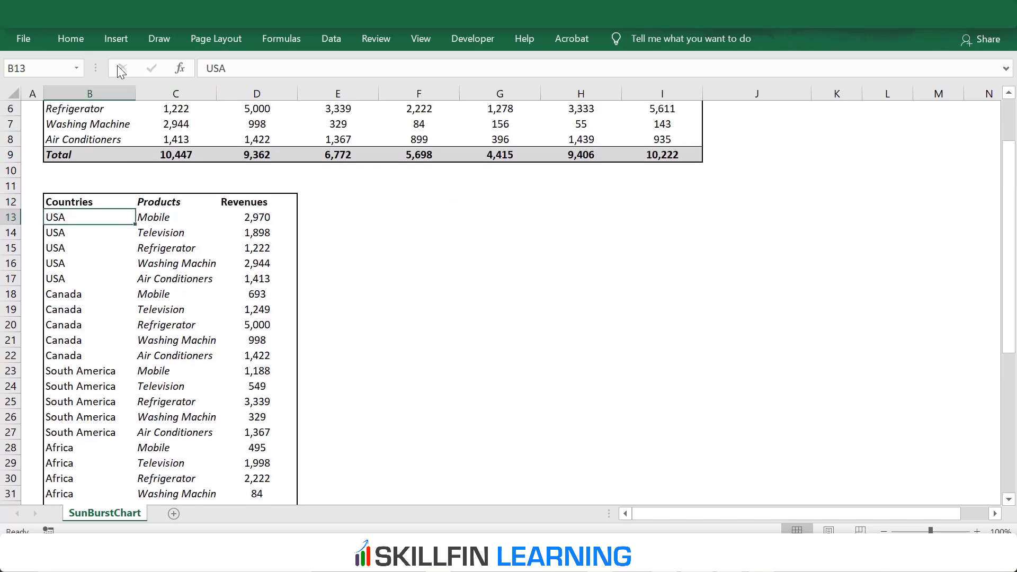
left_click(116, 40)
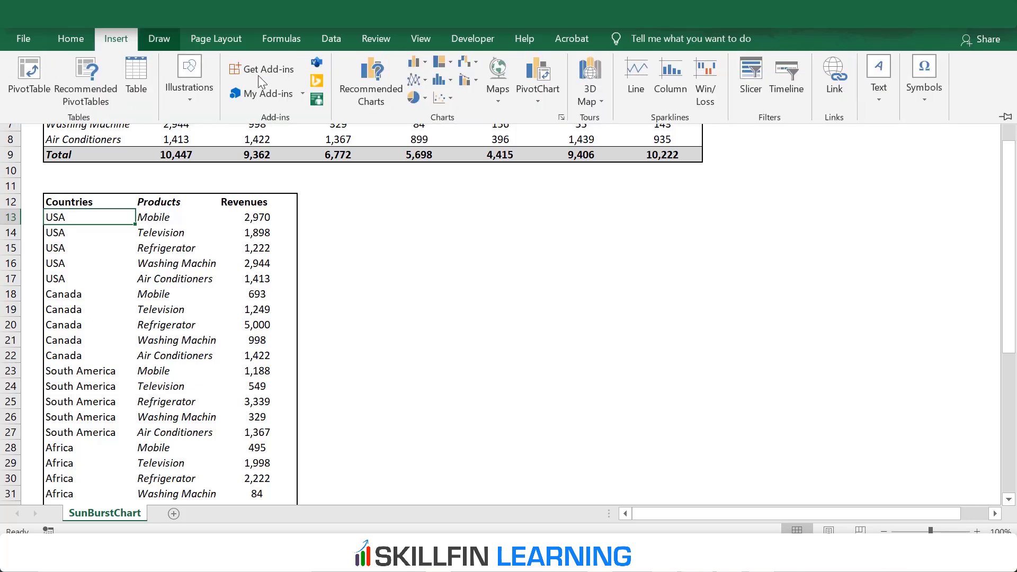
left_click(450, 63)
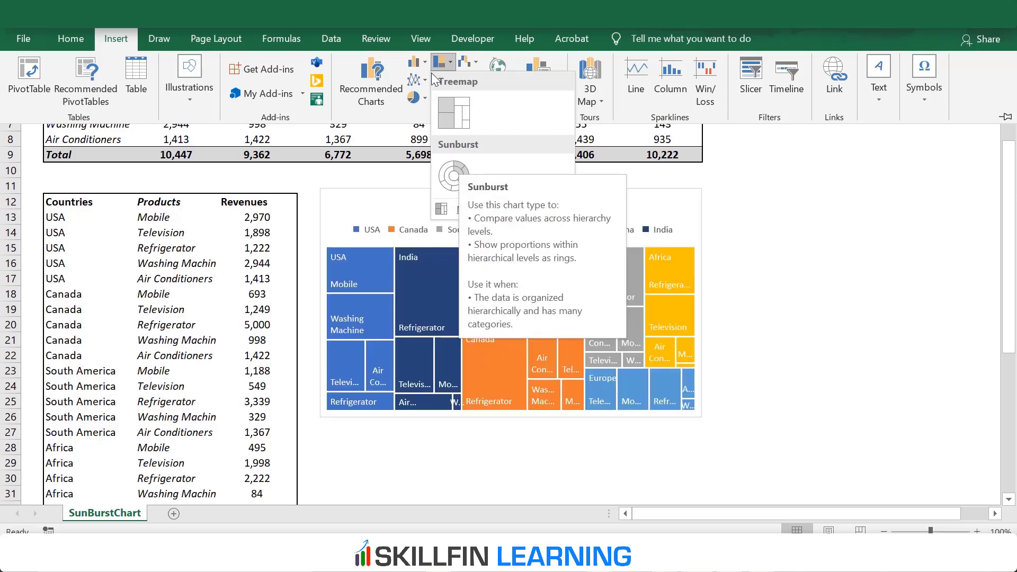
left_click(378, 93)
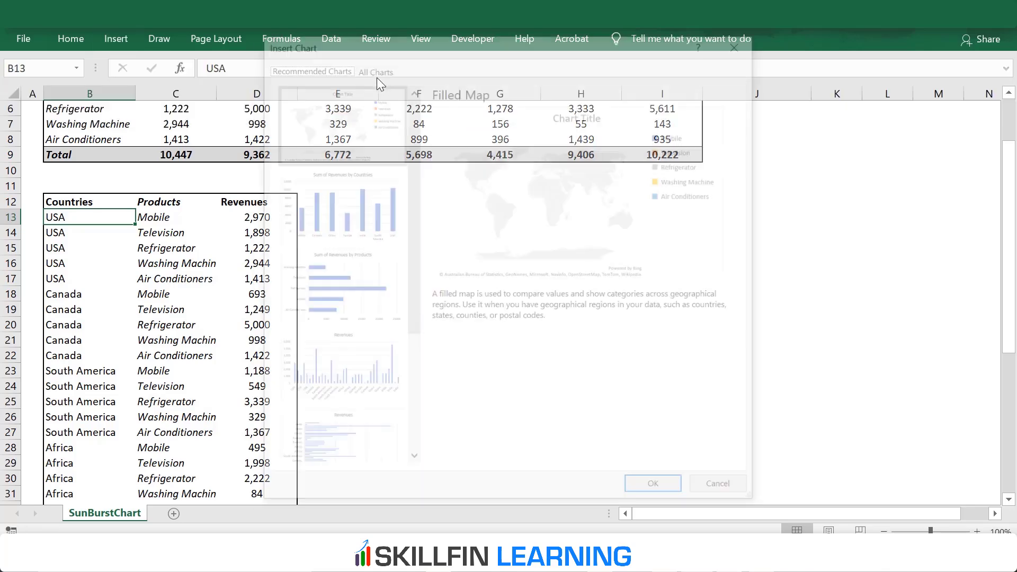
left_click(369, 69)
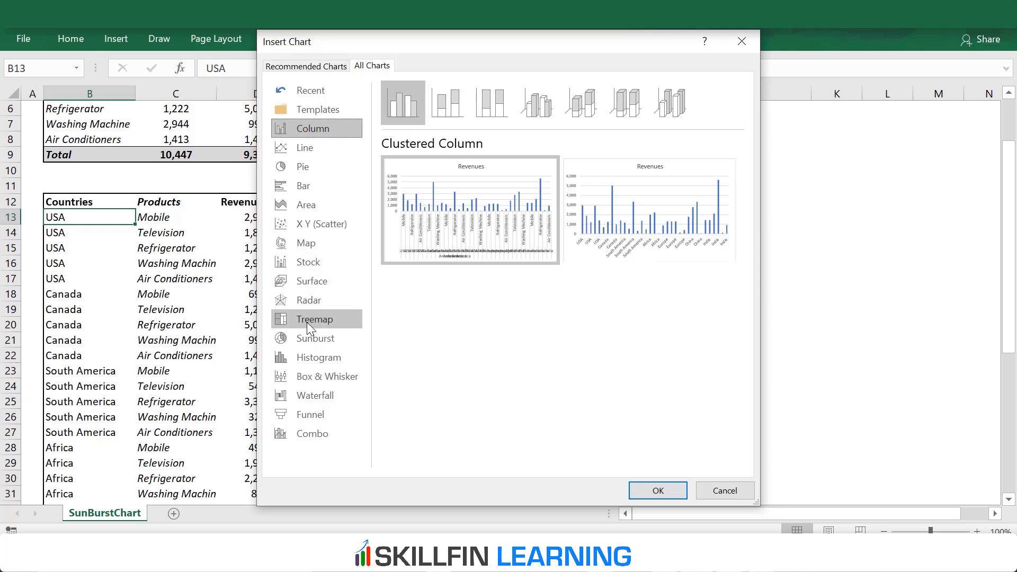
left_click(309, 343)
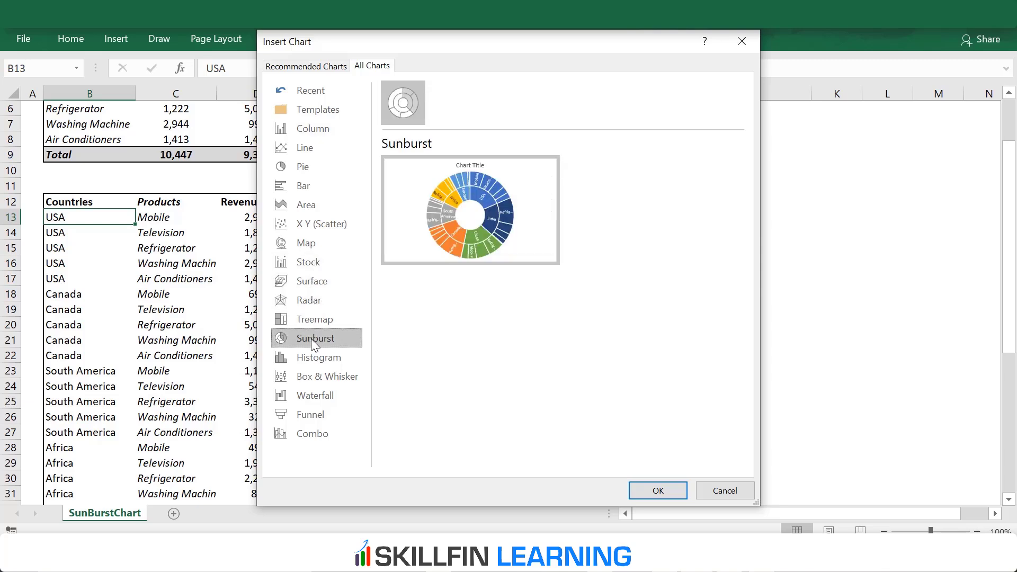
left_click(657, 490)
Step: Drag the chart's edges to make the sunburst chart taller and wider beside the list
left_click_drag(702, 418, 846, 472)
scroll(582, 395, "down", 2)
left_click_drag(583, 395, 597, 512)
left_click_drag(845, 312, 896, 313)
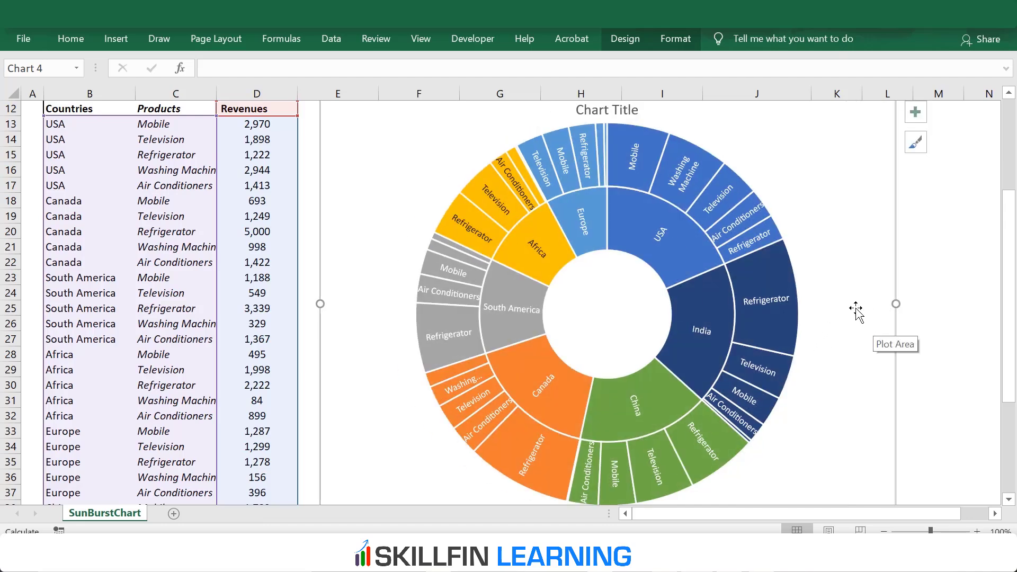
left_click(938, 262)
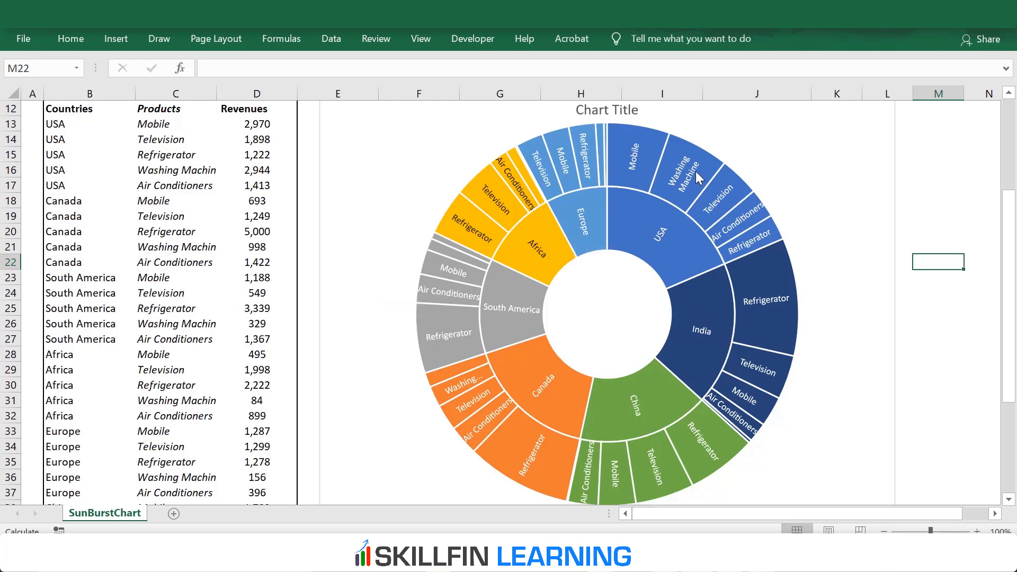
Step: Select the chart's placeholder 'Chart Title'
mouse_move(784, 262)
mouse_move(623, 177)
scroll(772, 209, "up", 2)
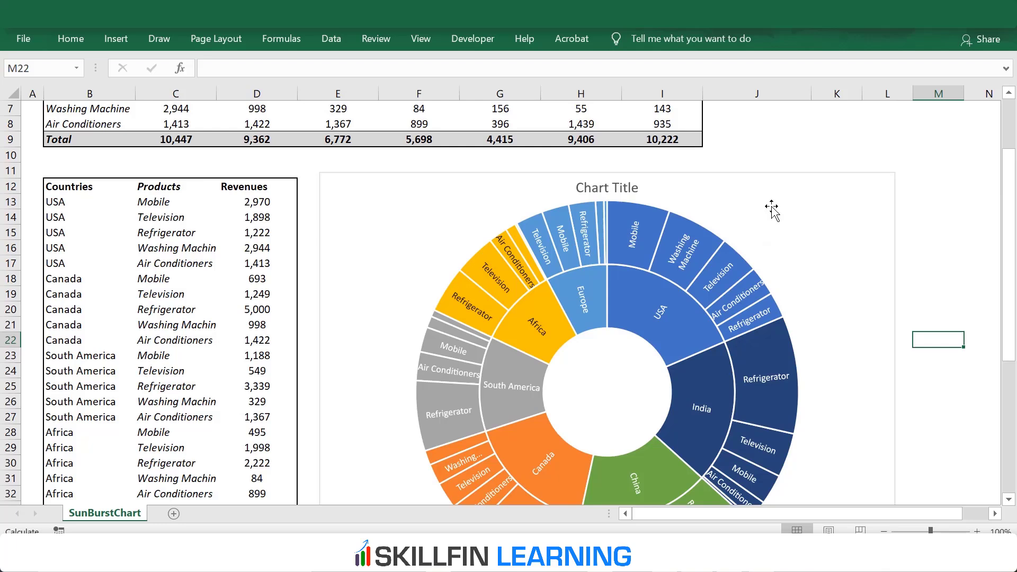
left_click(629, 187)
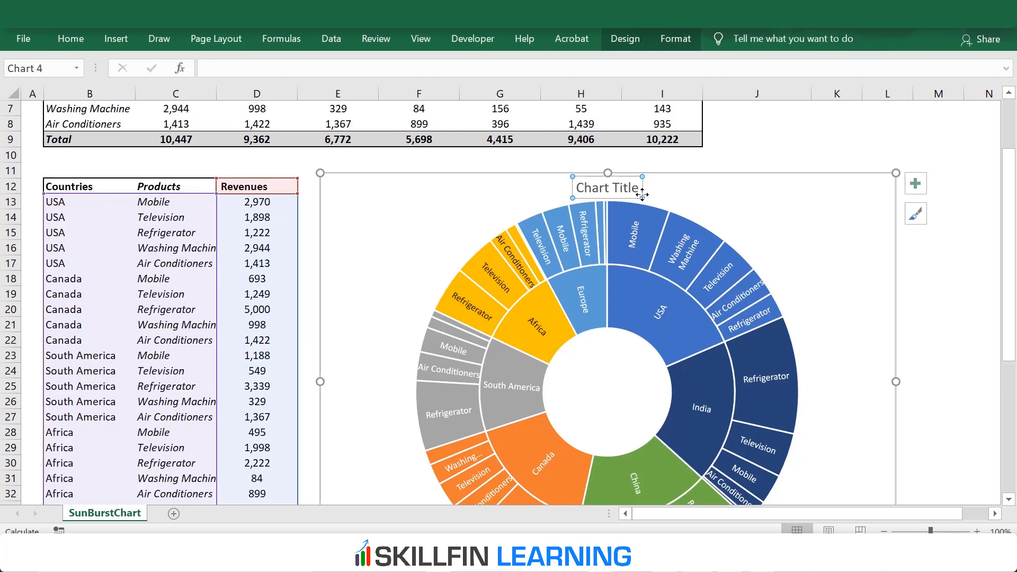
Step: Delete the placeholder 'Chart Title' from the sunburst chart
key("Delete")
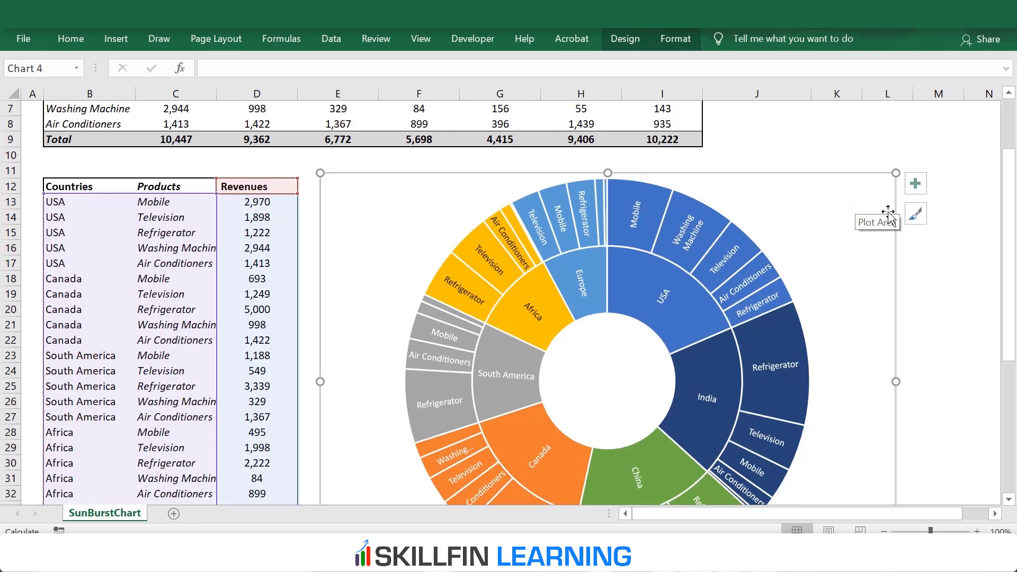
left_click(918, 259)
left_click(890, 200)
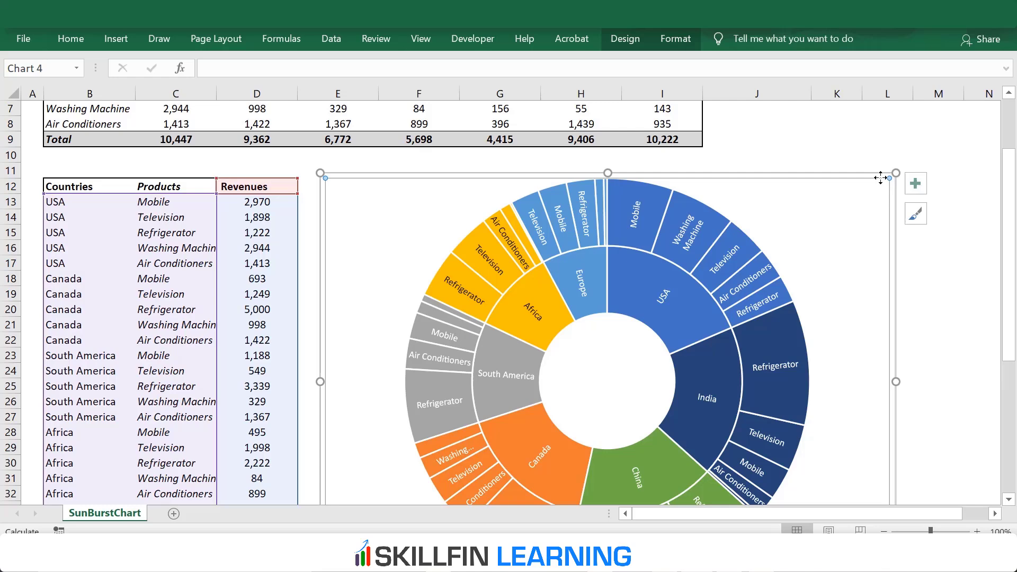
Step: Set the chart area's Shape Outline to No Outline to remove its border
left_click(879, 174)
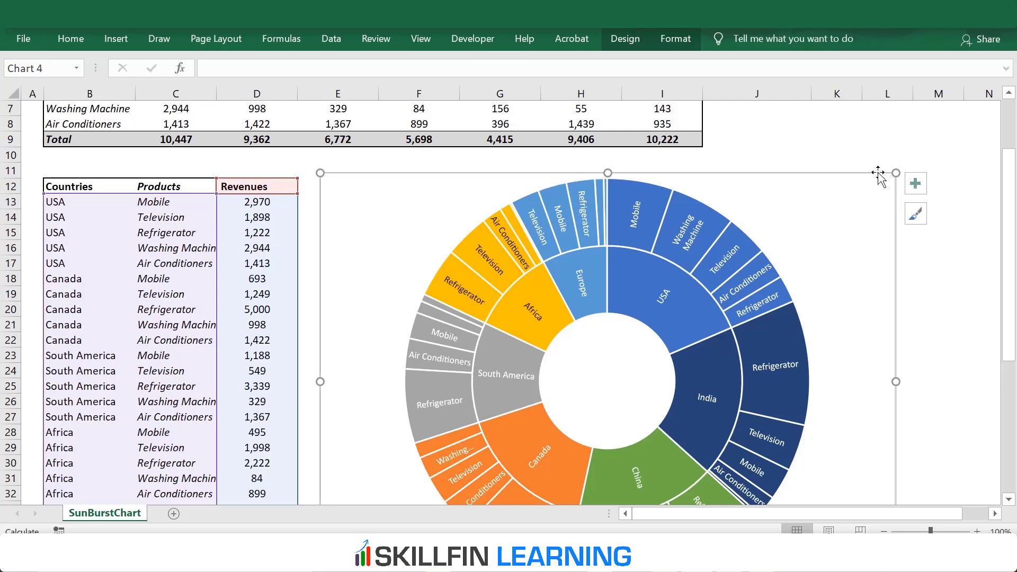
left_click(676, 38)
left_click(463, 83)
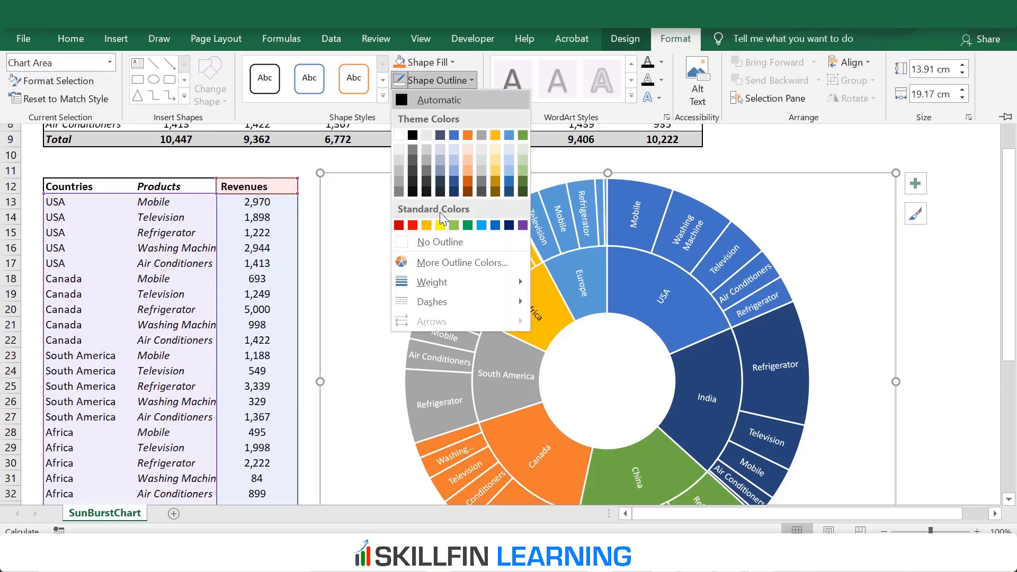
left_click(437, 242)
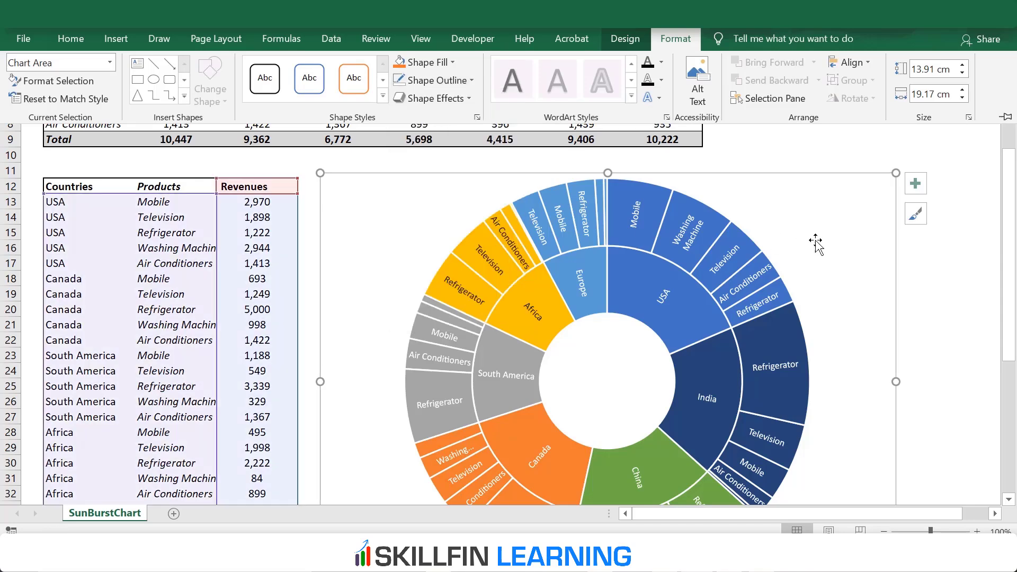
key("ctrl+F1")
left_click(925, 255)
scroll(867, 270, "down", 1)
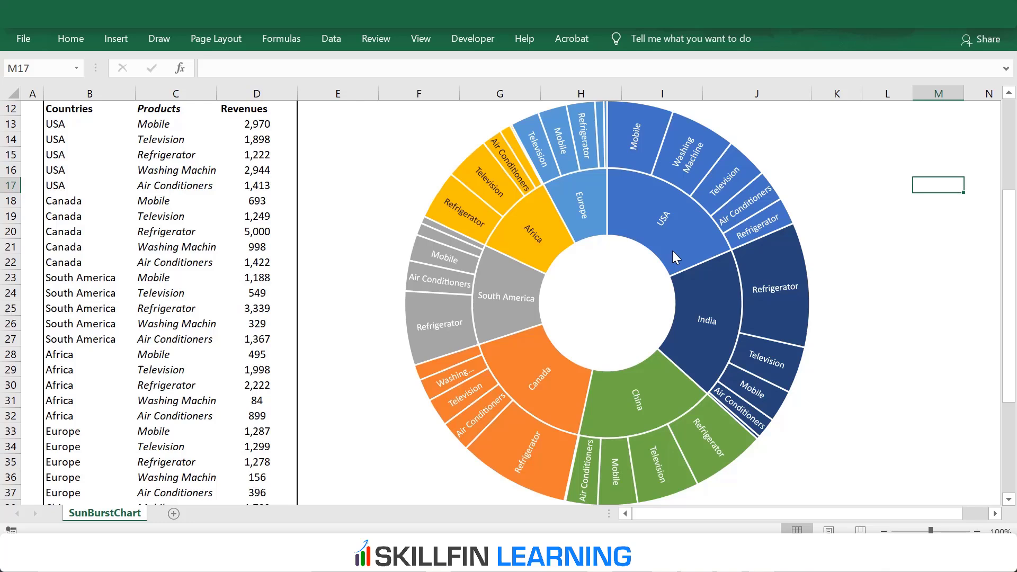
Step: Draw a round flowchart connector circle beside the sunburst chart
left_click(123, 36)
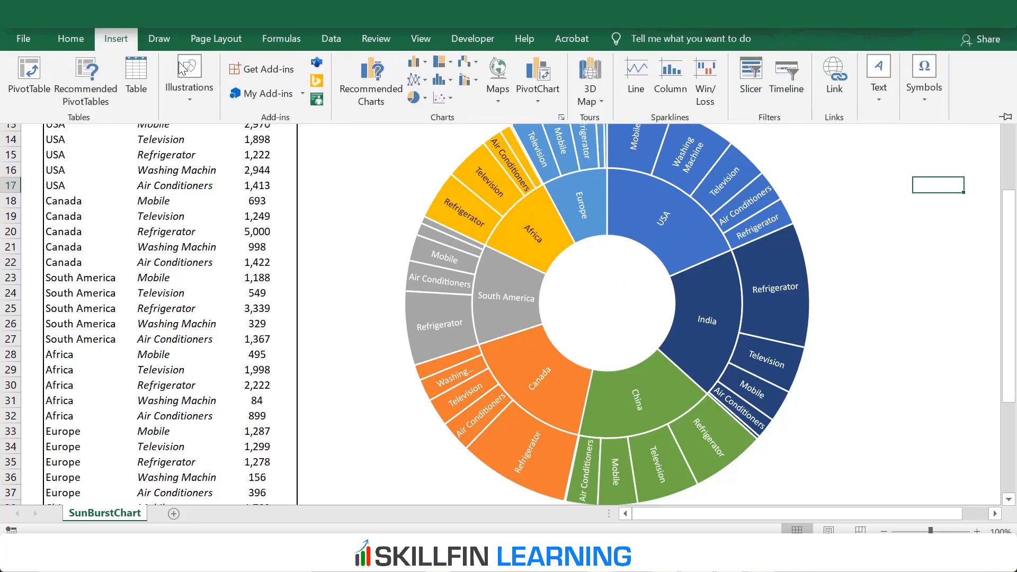
left_click(192, 92)
left_click(226, 151)
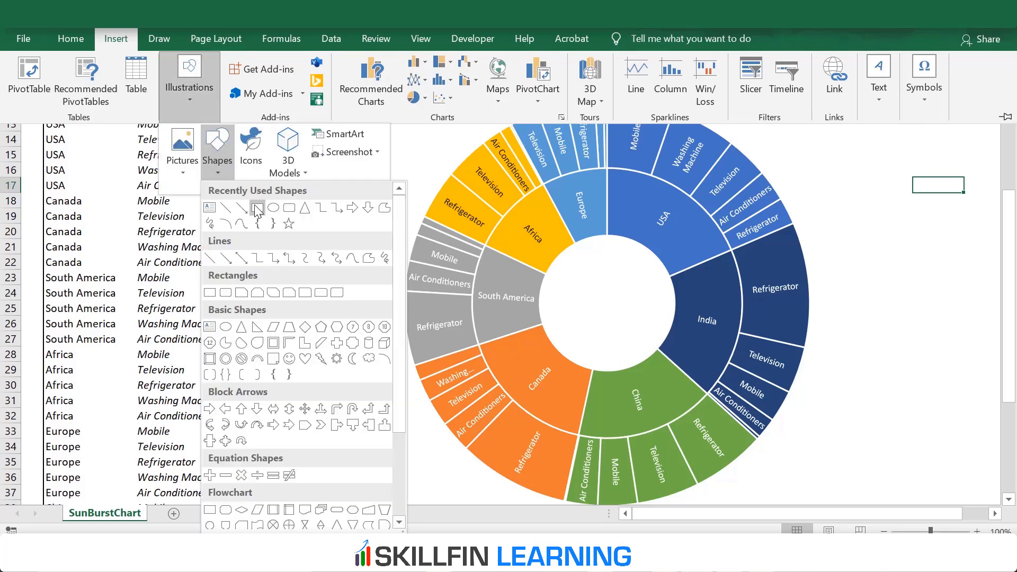
scroll(283, 419, "down", 3)
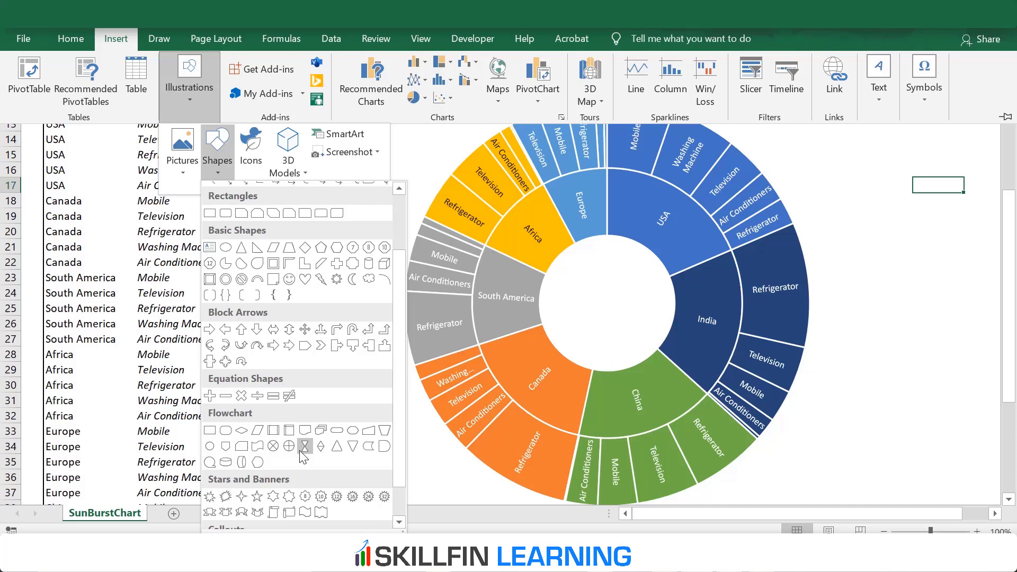
left_click(212, 404)
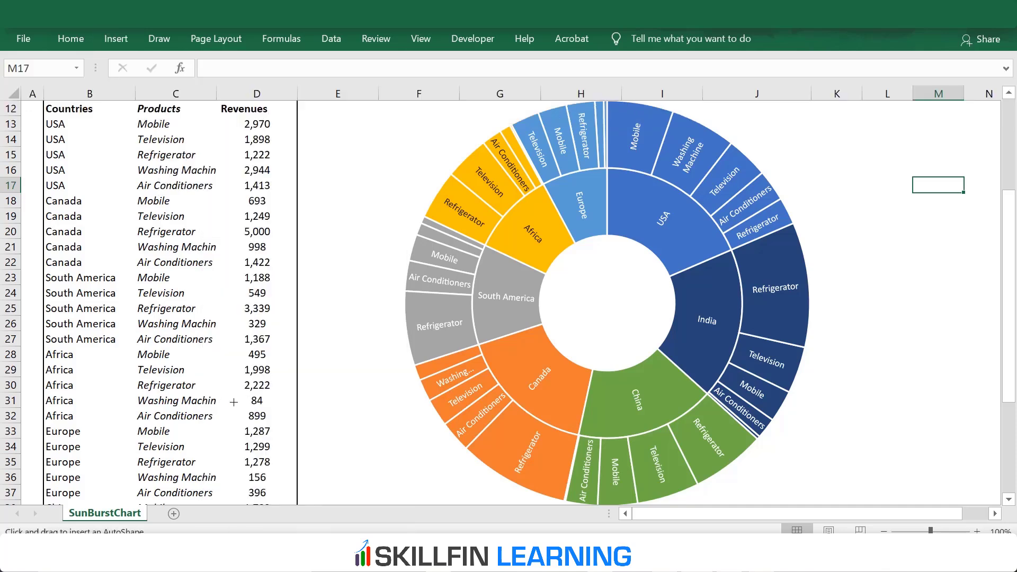
left_click_drag(848, 183, 977, 317)
Step: Move the circle into the sunburst's centre hole and resize it to fit
left_click_drag(938, 278, 628, 327)
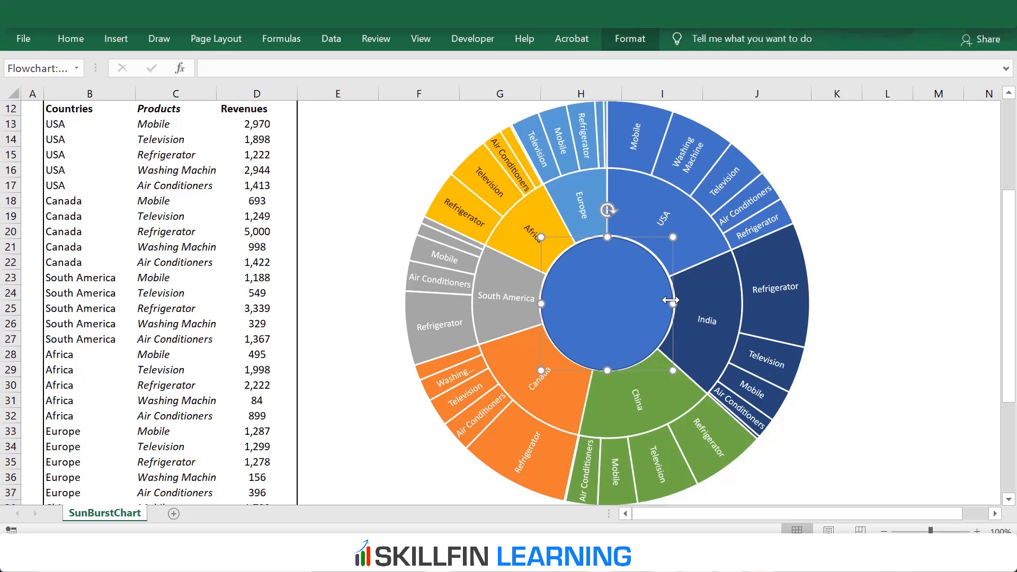
left_click_drag(673, 303, 674, 303)
left_click_drag(541, 303, 540, 303)
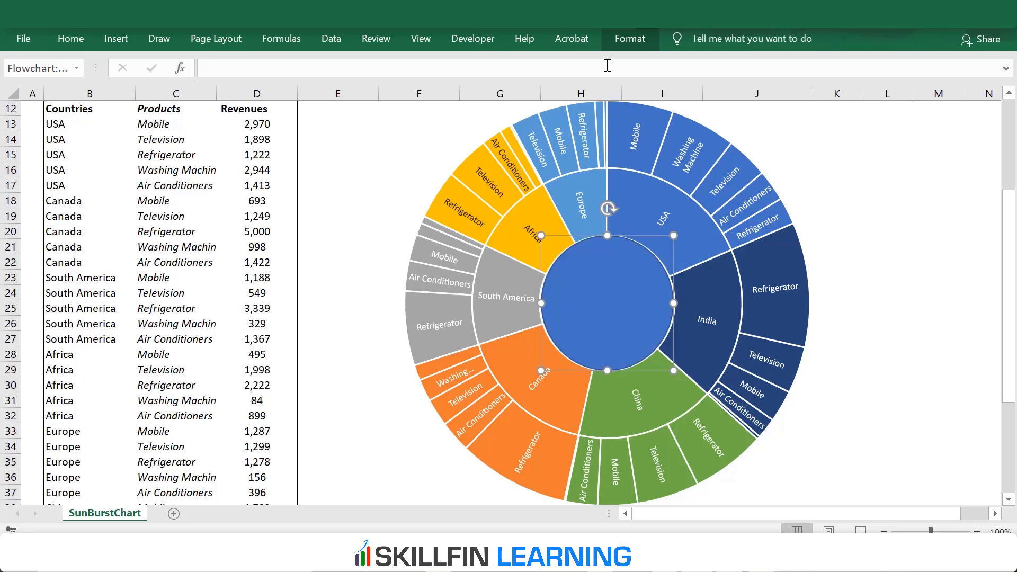
Step: Give the centre circle a light-blue theme fill and No Outline
left_click(631, 39)
left_click(415, 62)
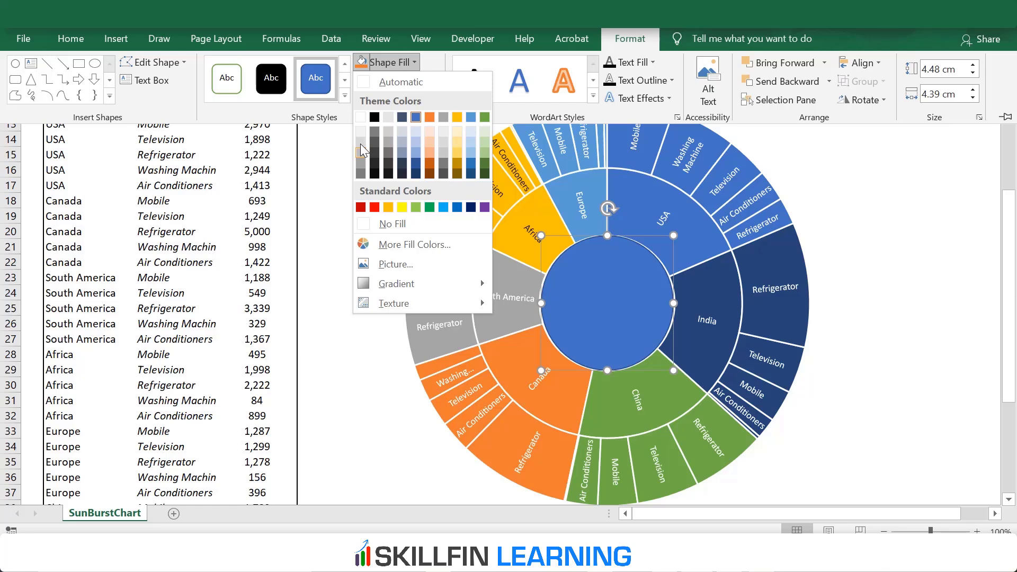
left_click(471, 153)
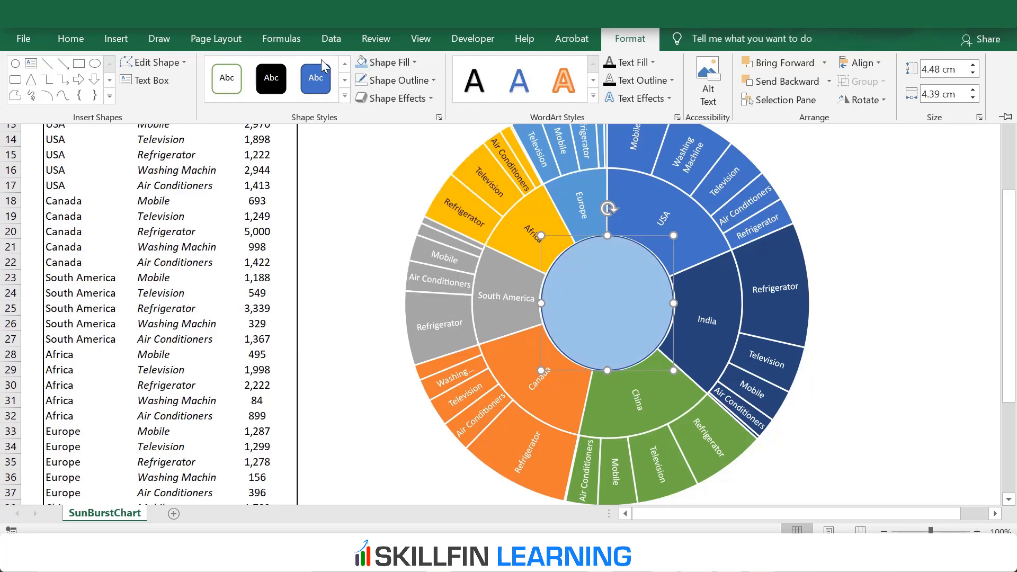
left_click(417, 84)
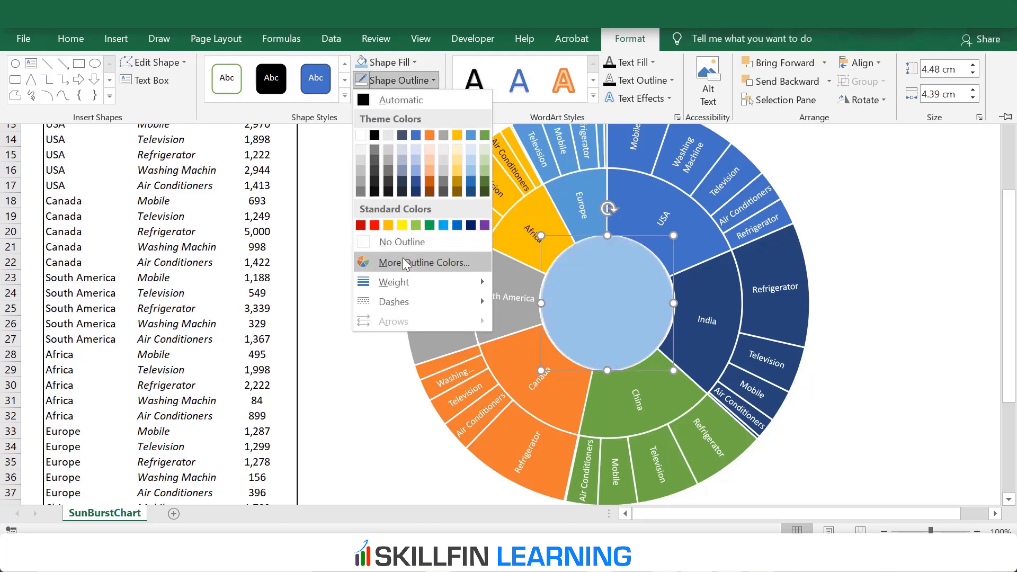
left_click(383, 239)
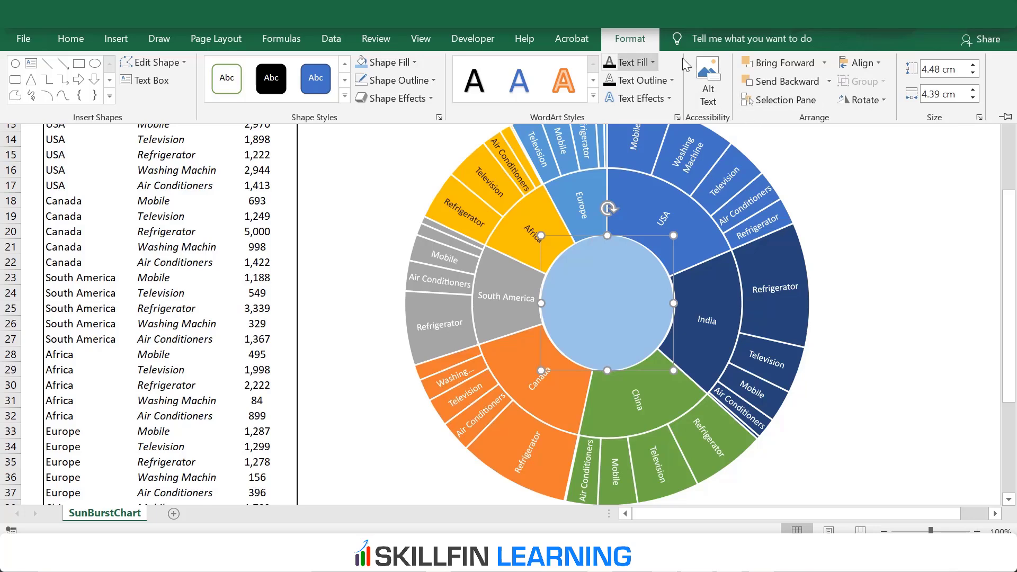
Step: Type 'Revenues for year 2020' inside the centre circle
left_click(117, 40)
left_click(879, 80)
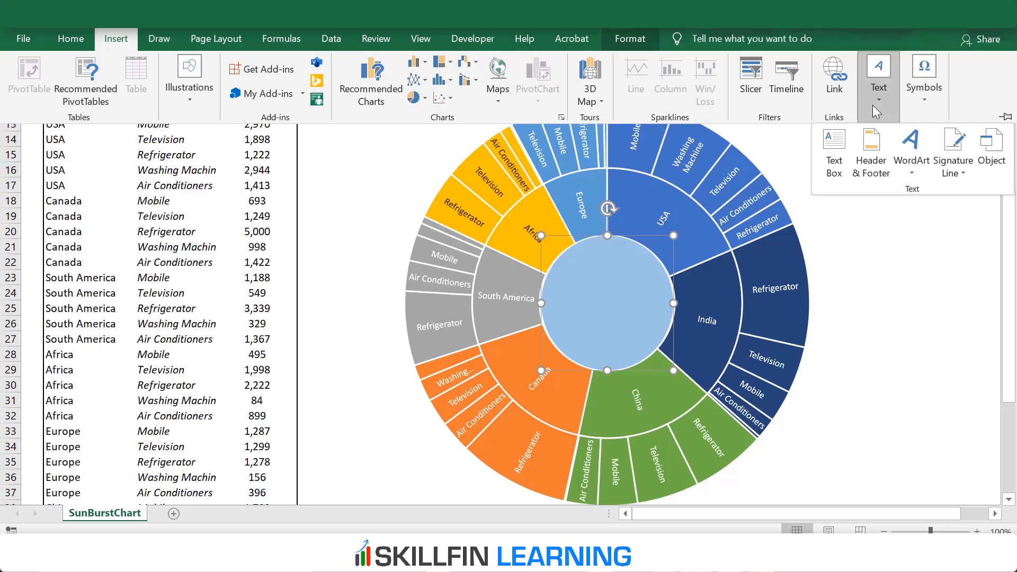
left_click(835, 154)
key("Escape")
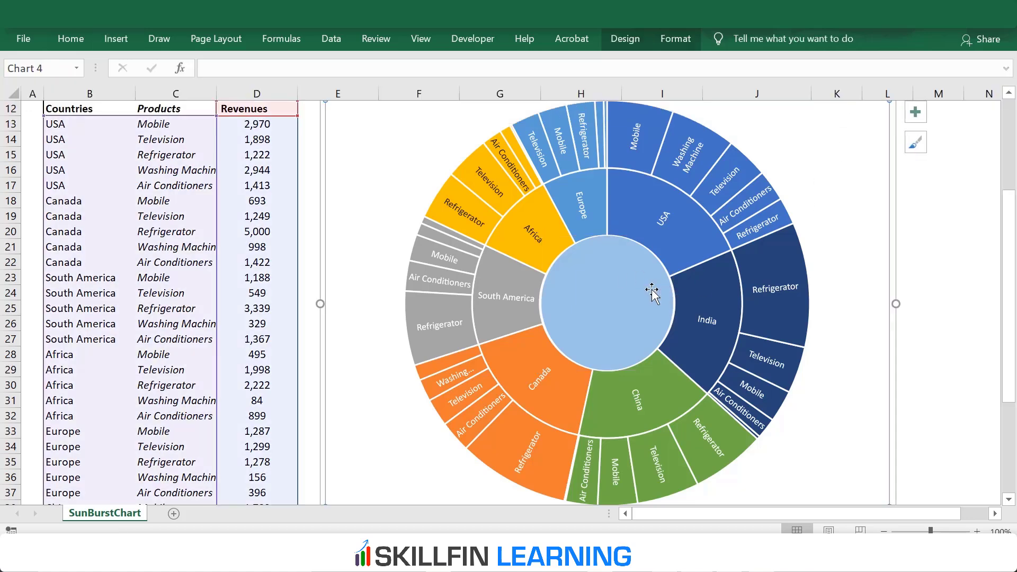
left_click(622, 292)
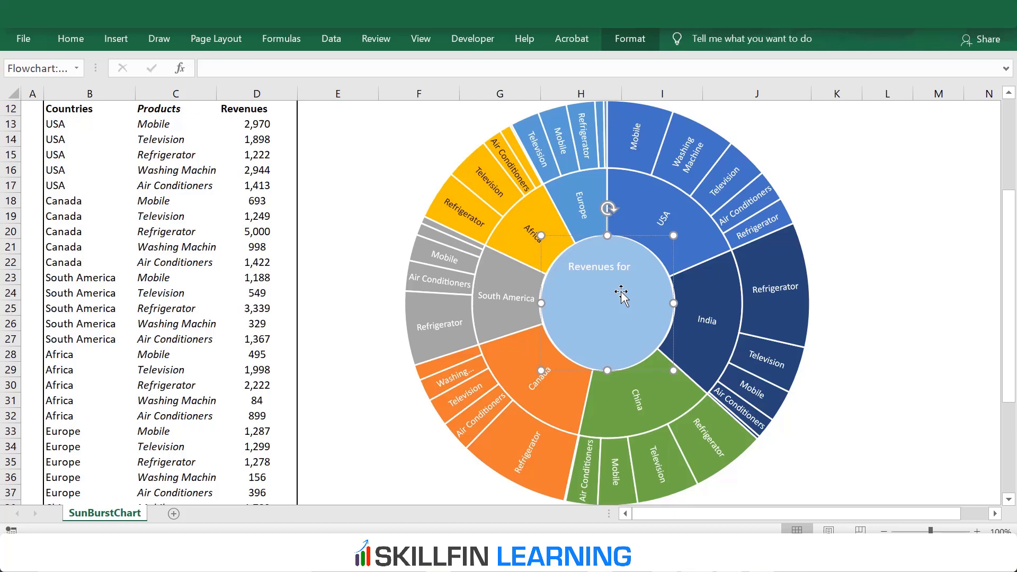
type("ear 2020")
Step: Apply Center and Middle Align to the circle's text
left_click(70, 38)
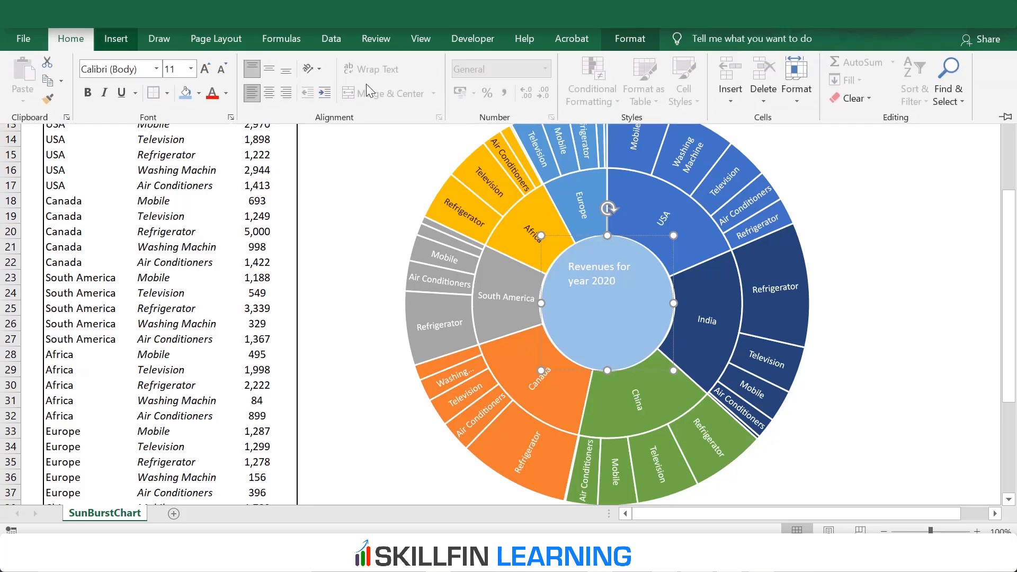
left_click(269, 95)
left_click(272, 65)
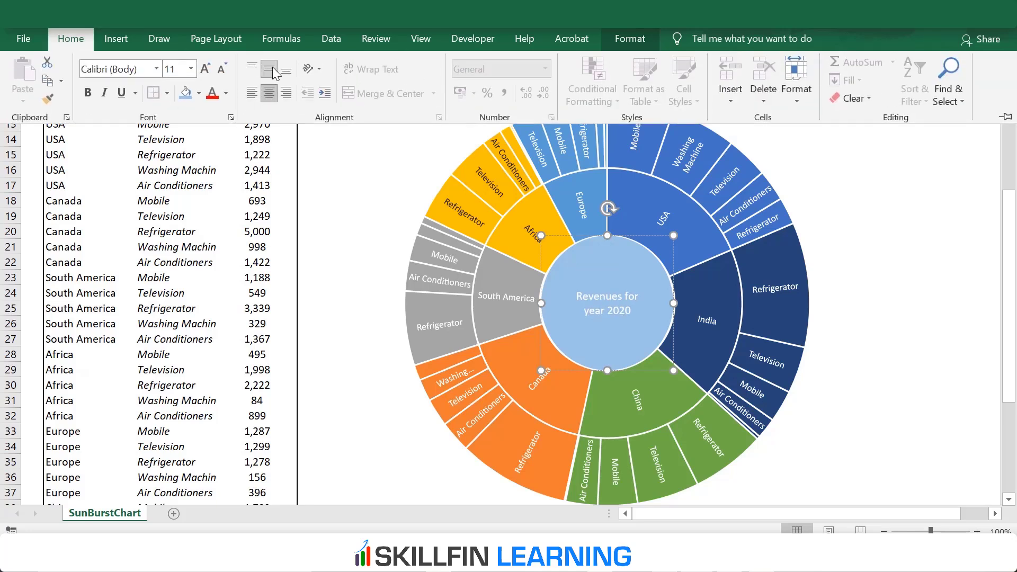
Step: Make all the circle's text 16 point and blue
left_click(614, 305)
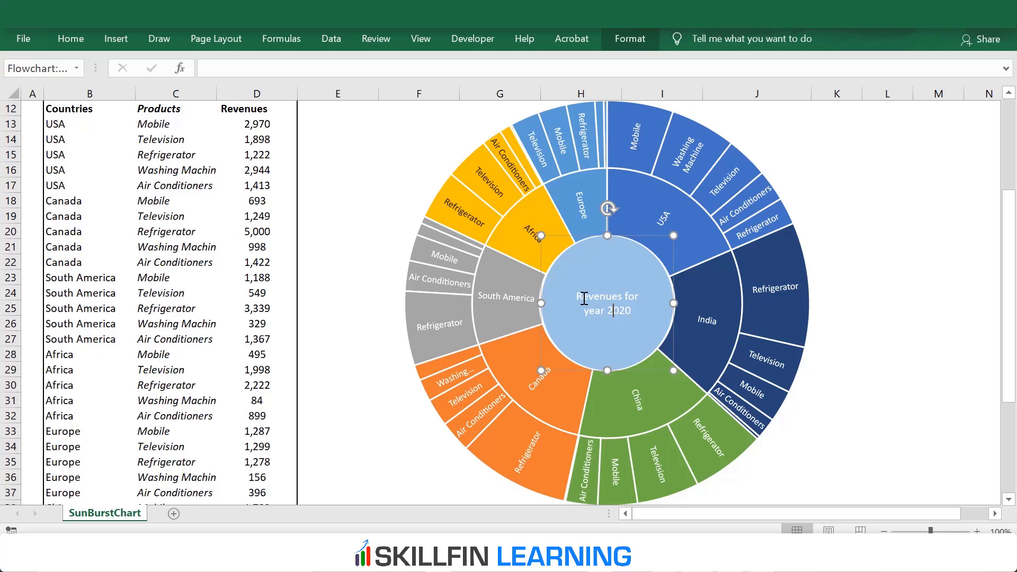
key("ctrl+a")
left_click(79, 38)
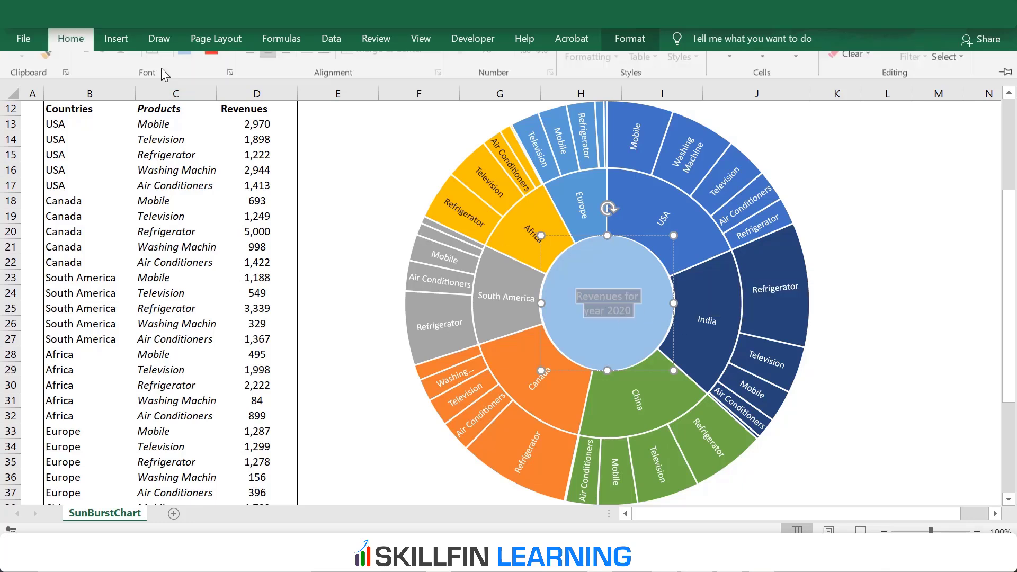
left_click(192, 69)
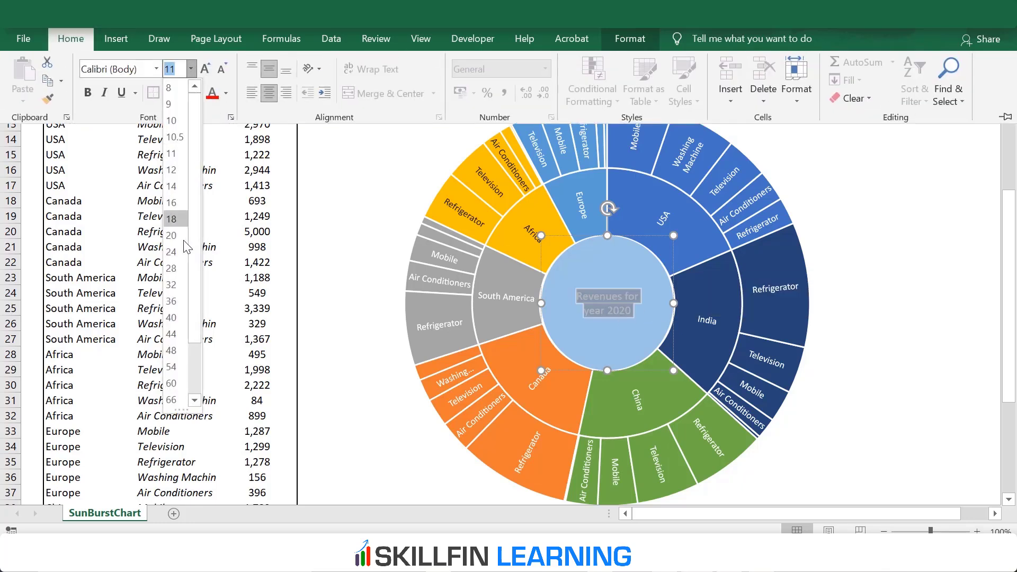
left_click(171, 206)
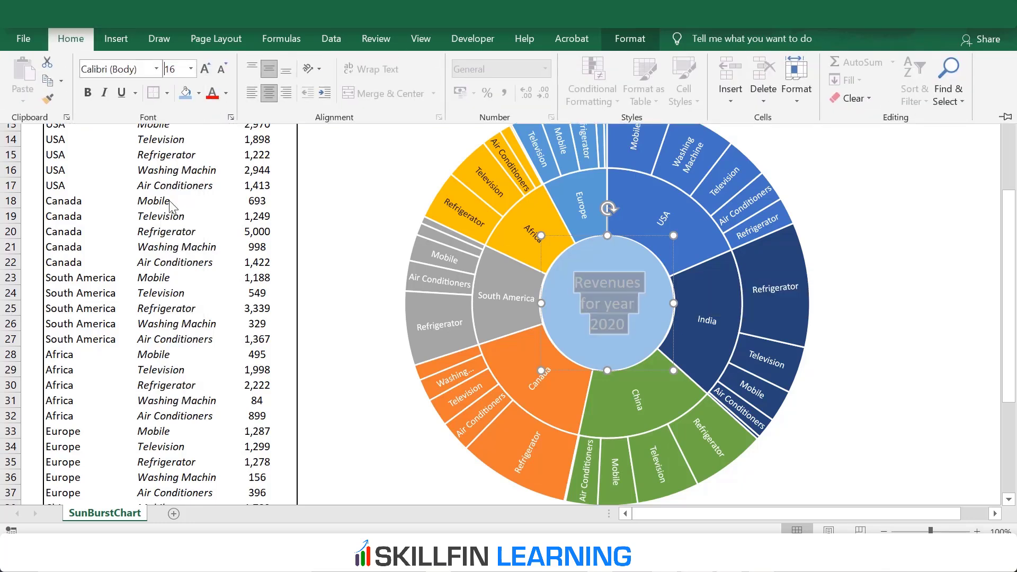
left_click(226, 93)
left_click(266, 148)
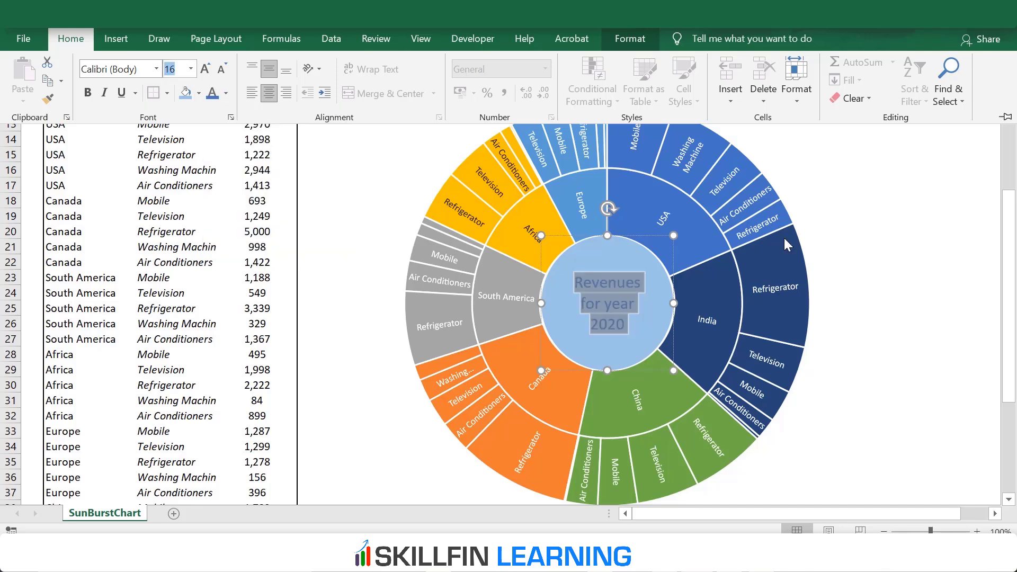
left_click(863, 204)
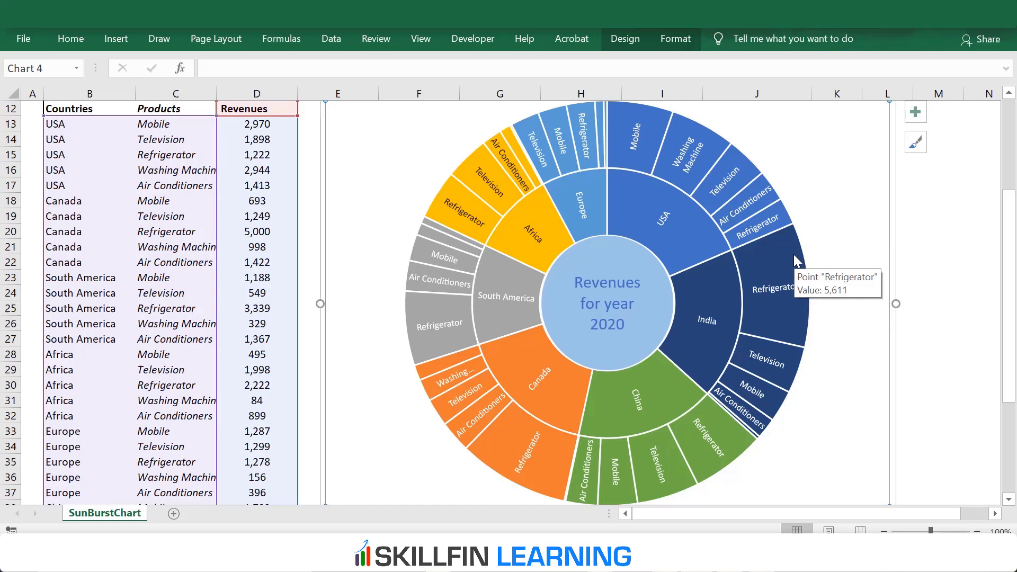
left_click(951, 290)
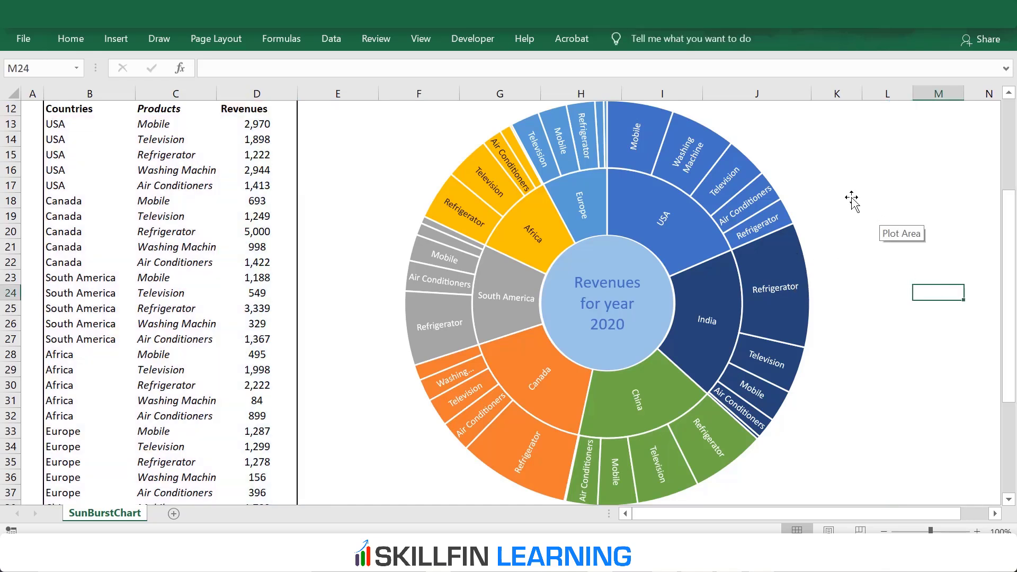
left_click(830, 171)
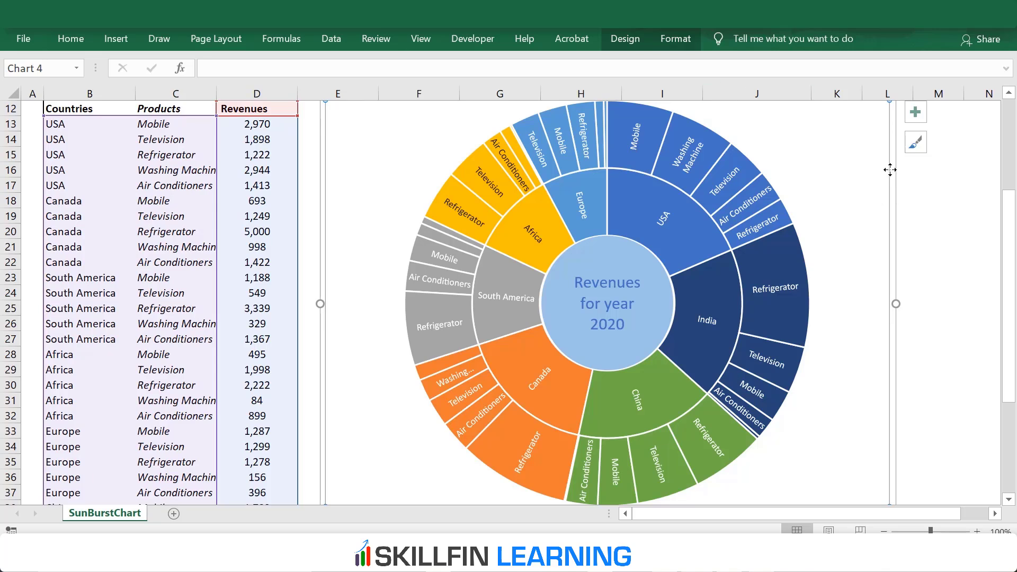
left_click(625, 42)
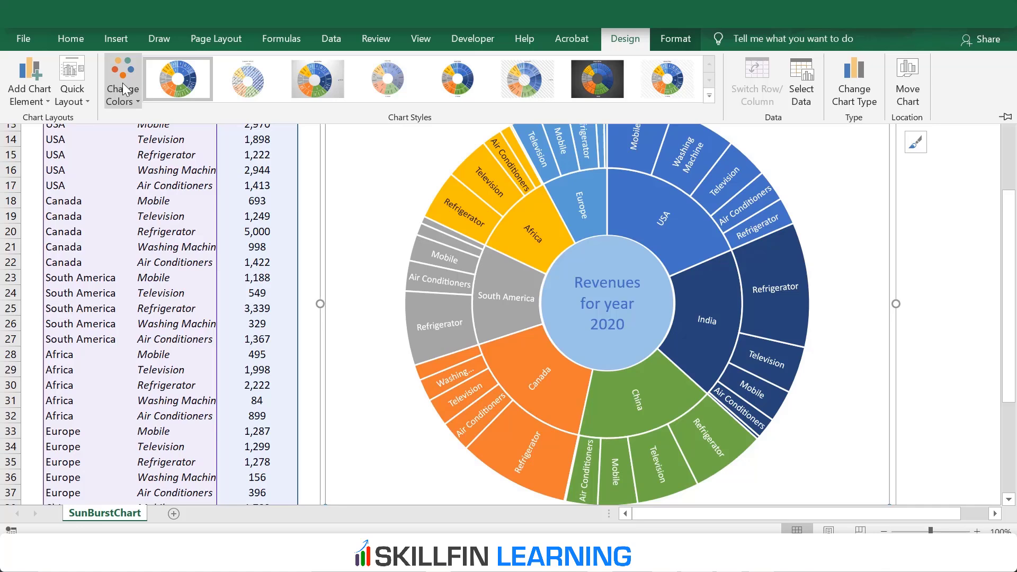
left_click(123, 86)
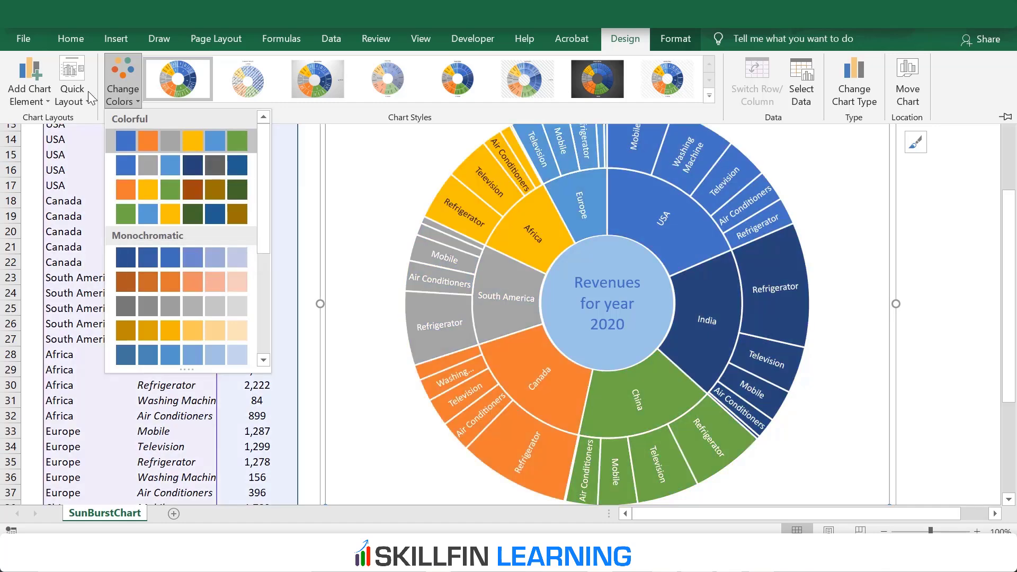
left_click(88, 98)
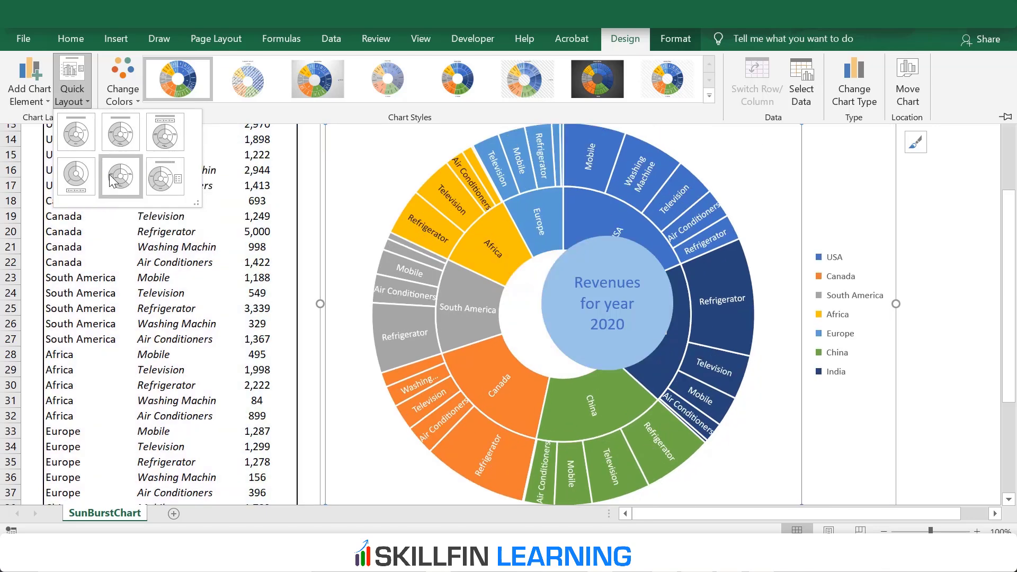
left_click(229, 113)
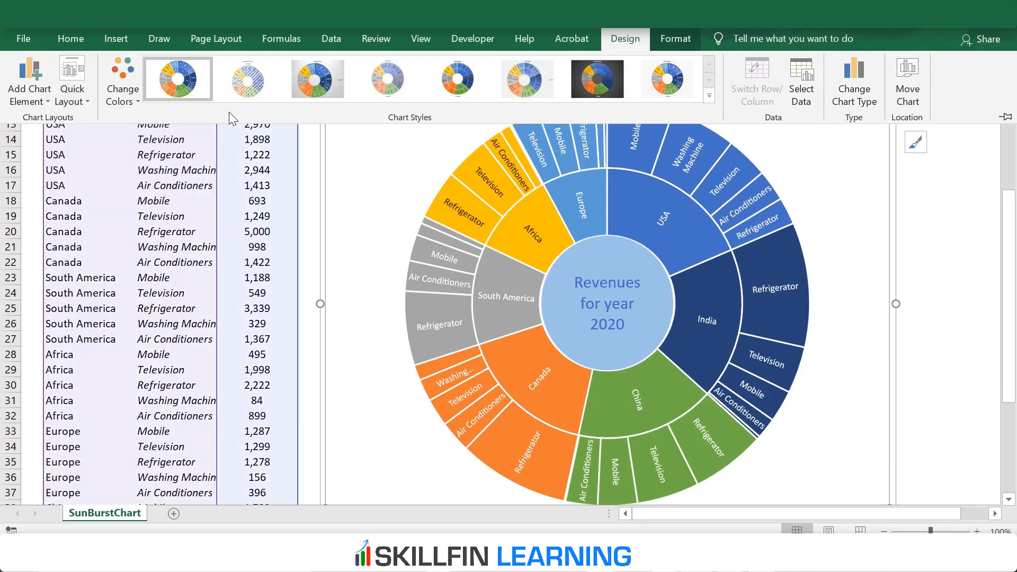
scroll(949, 125, "up", 2)
left_click(949, 125)
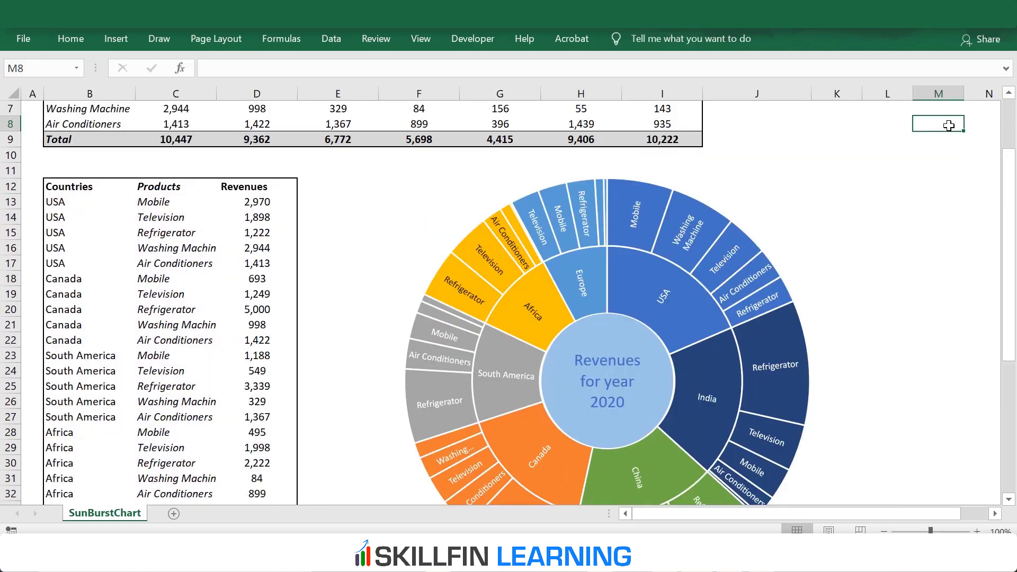